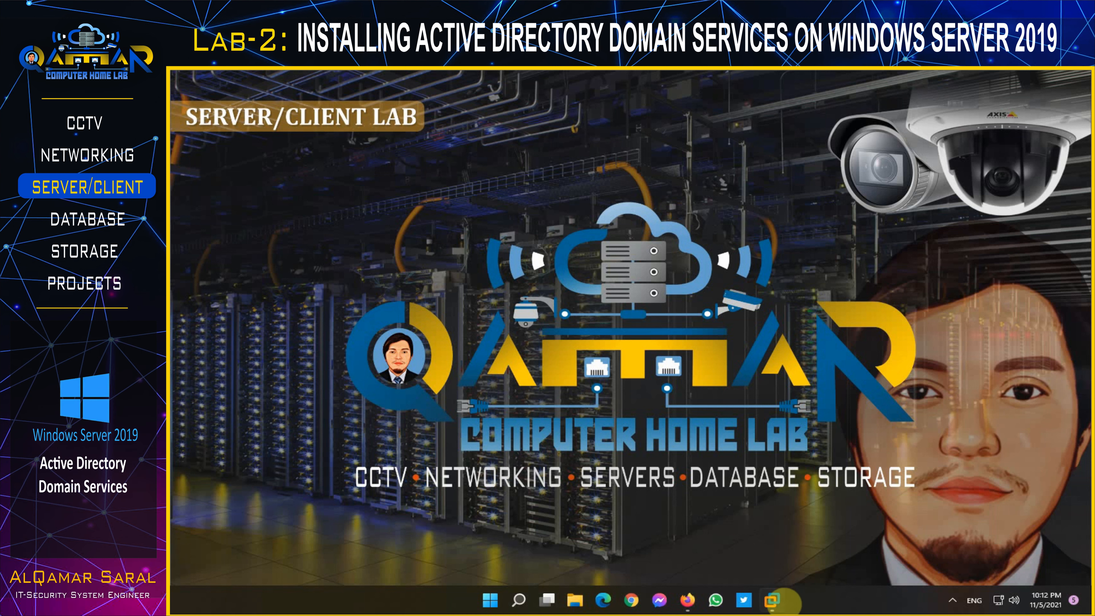
Step: Bring up the vDC-SVR virtual machine window in VMware Workstation
click(772, 600)
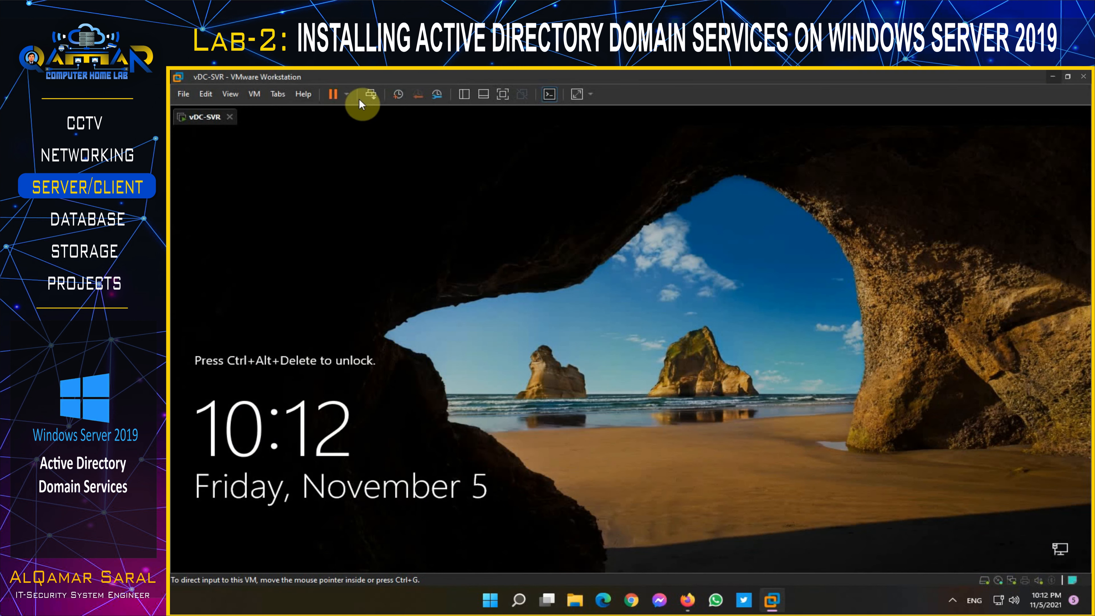
Step: Unlock vDC-SVR, sign in as Administrator with the account password, and open Server Manager
click(371, 93)
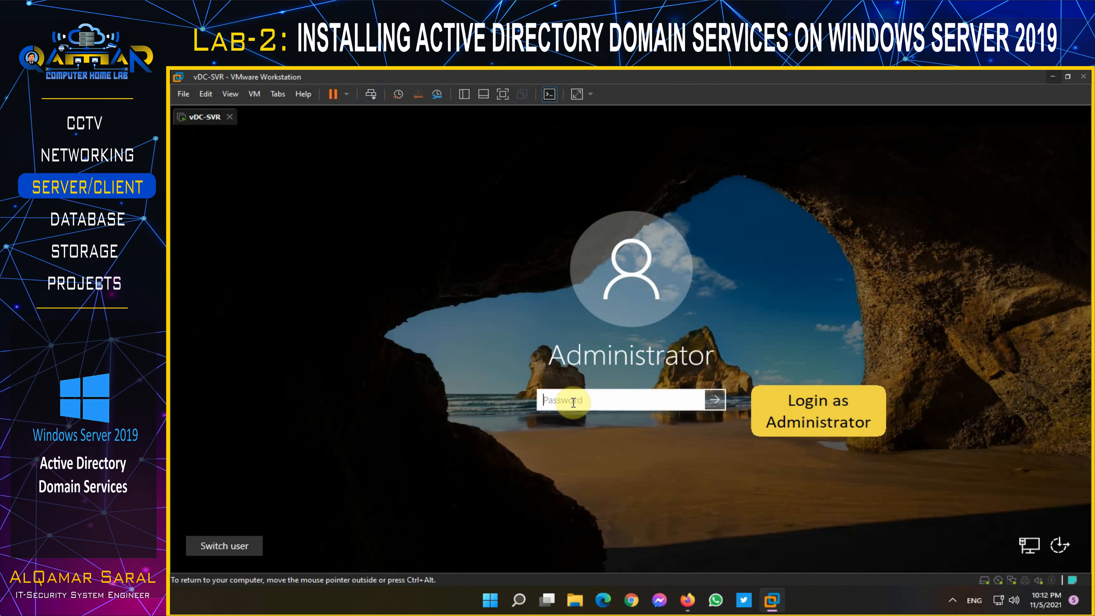
text(••••••••)
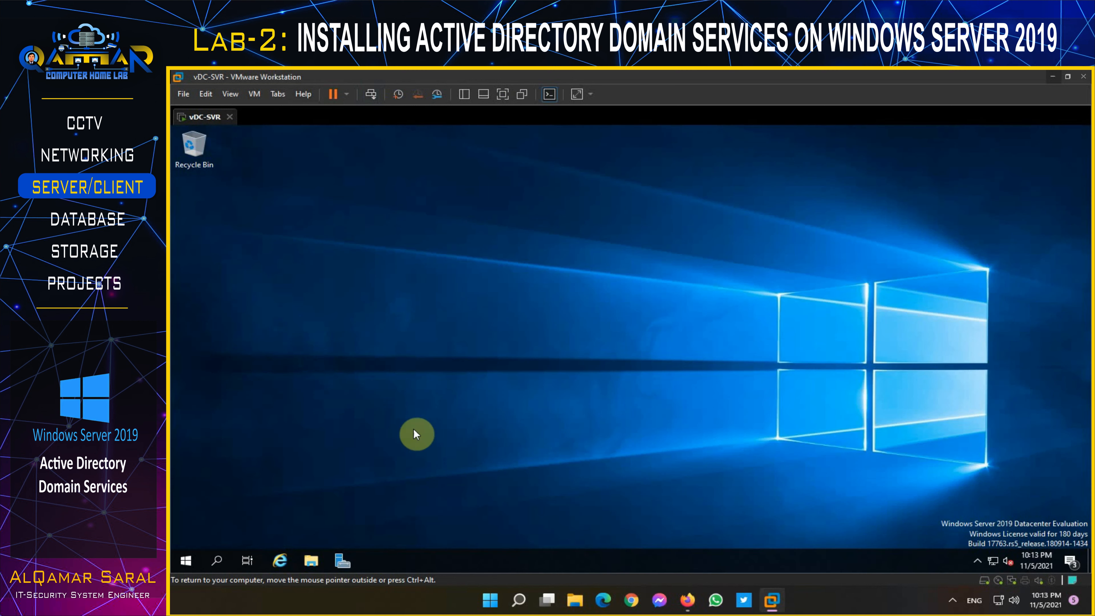
click(342, 558)
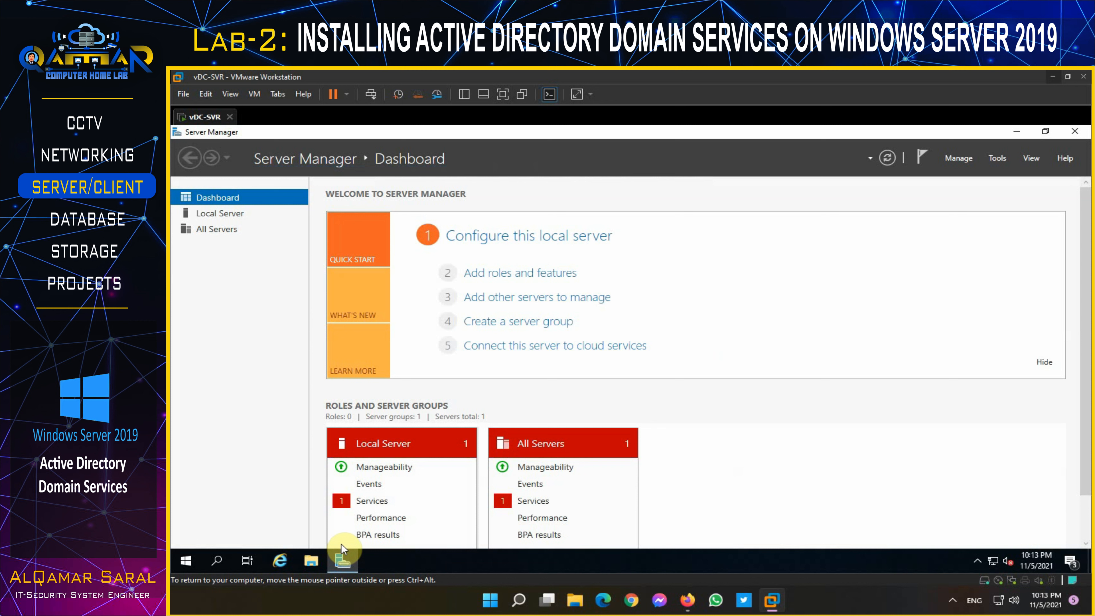
Step: From Local Server, start Add Roles and Features as a role-based installation on this server
click(222, 214)
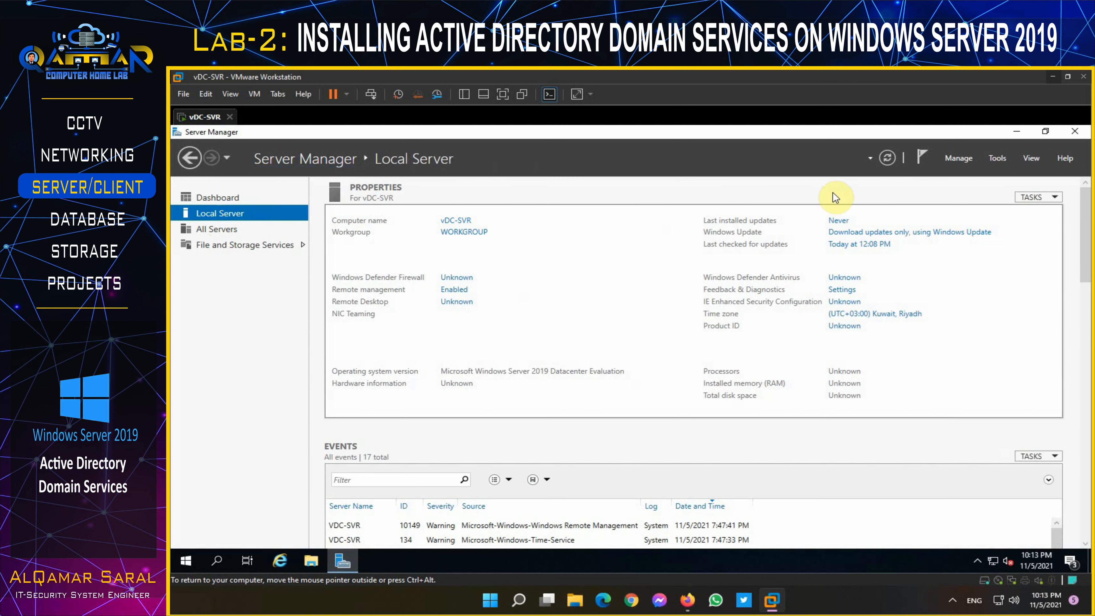
click(954, 156)
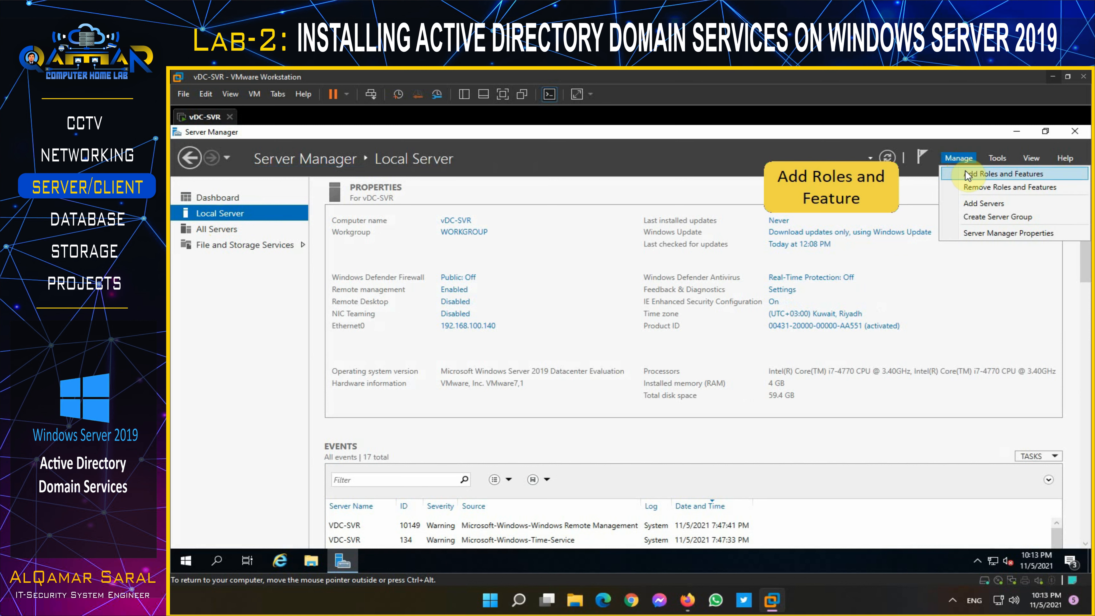
click(965, 171)
click(683, 509)
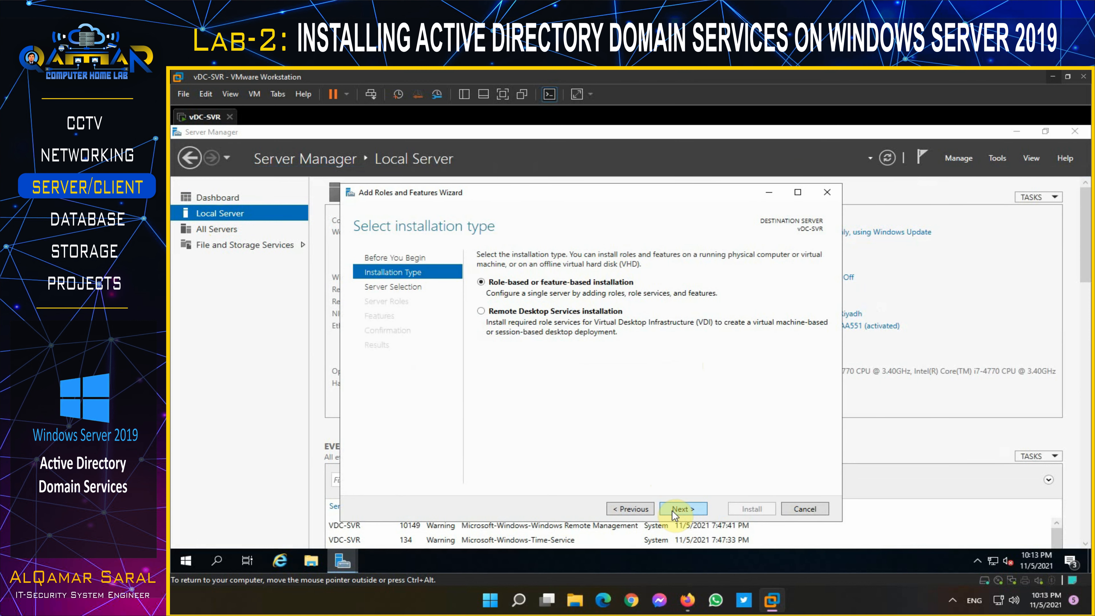
click(672, 511)
click(671, 511)
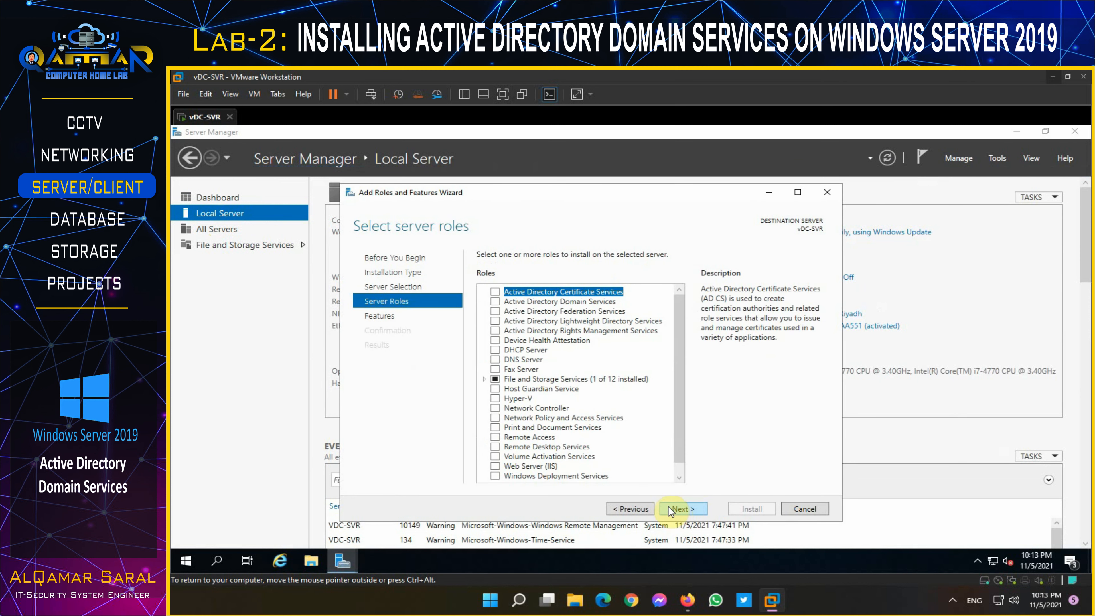
Step: Select the Active Directory Domain Services role with its required management tools
click(495, 303)
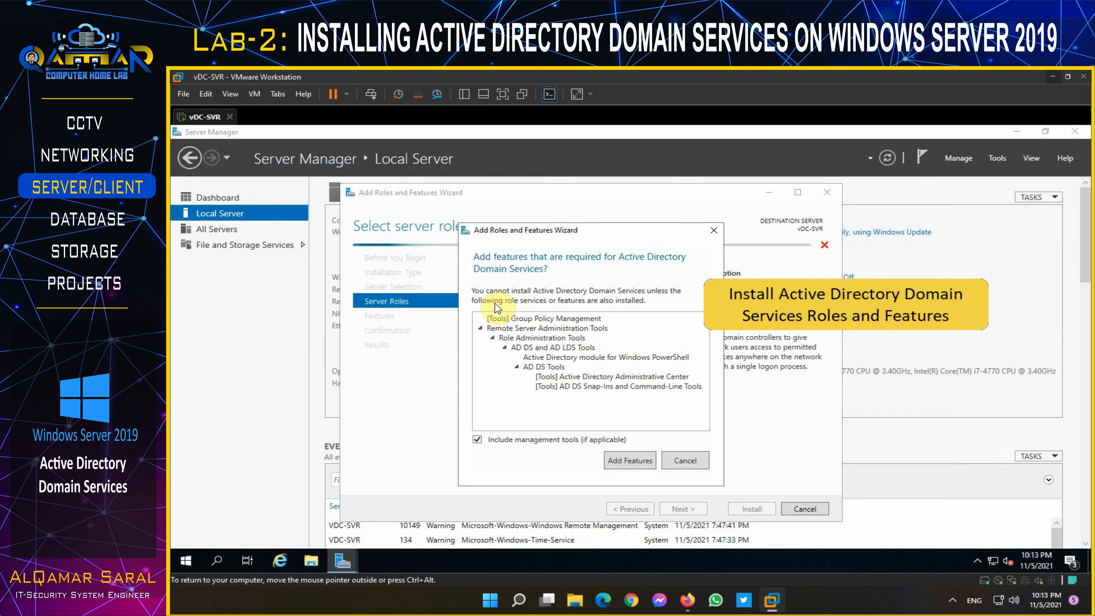
click(627, 460)
click(682, 505)
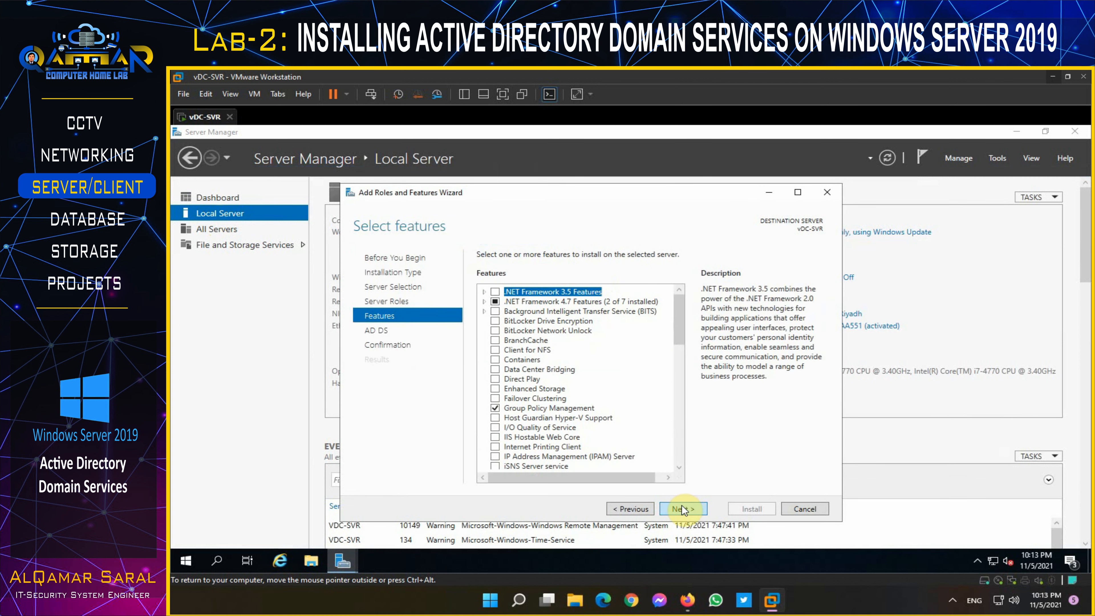
Step: Add .NET Framework 3.5, advance to the Confirmation page, and bring up File Explorer
click(484, 292)
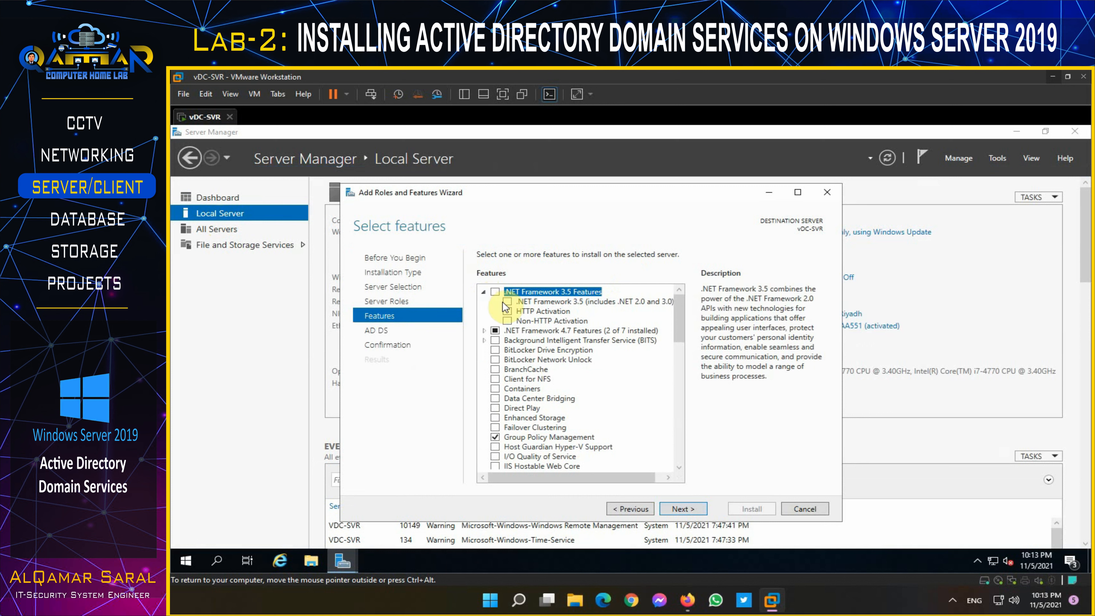
click(506, 301)
click(685, 508)
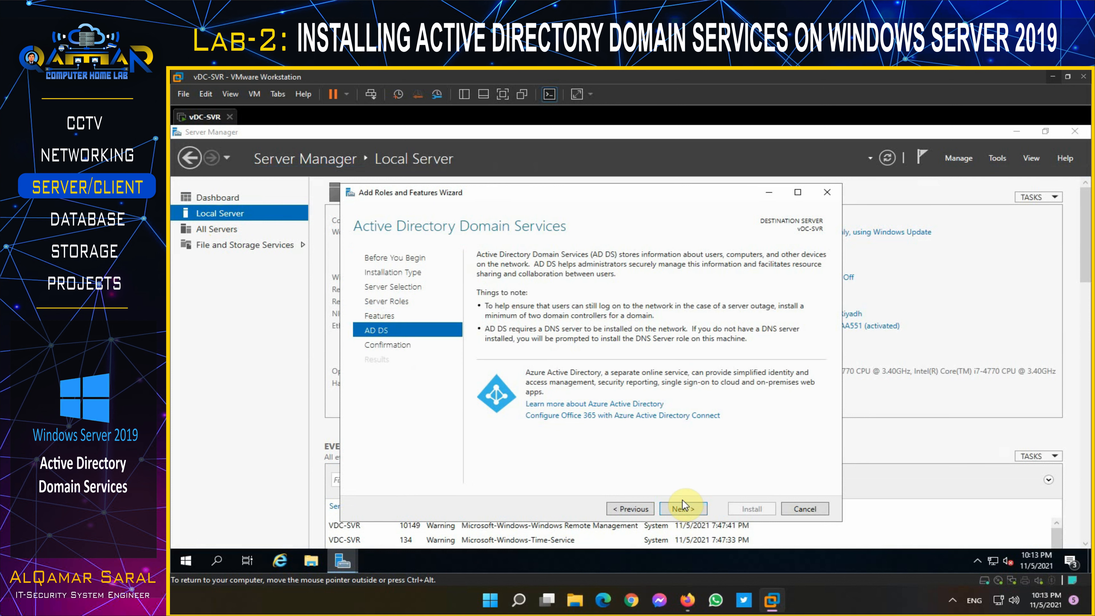
click(683, 507)
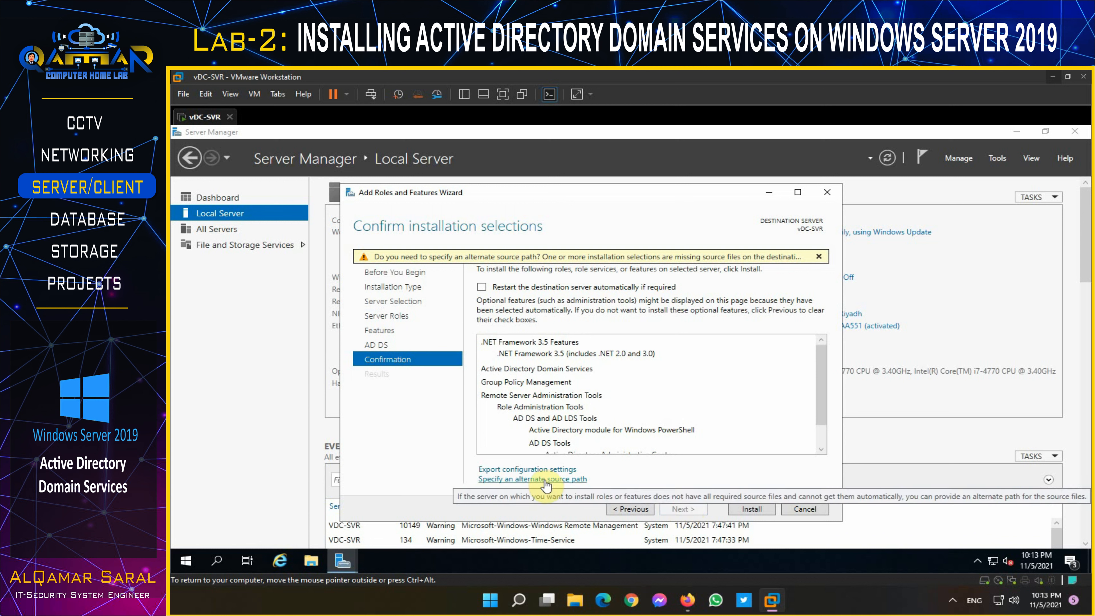
click(311, 561)
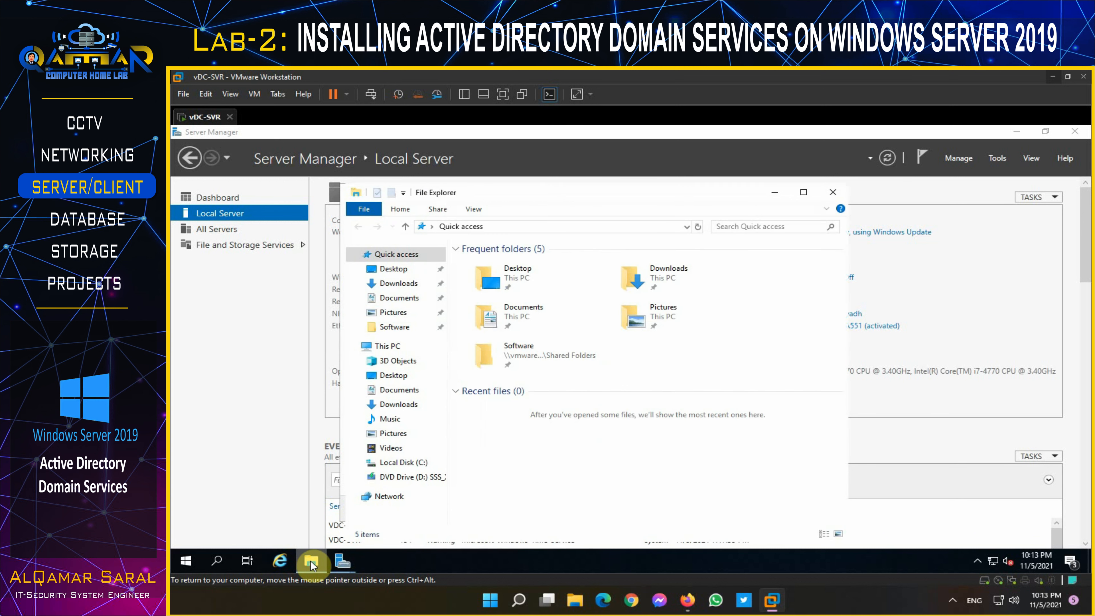
Step: Browse from This PC into the DVD drive's sources\sxs folder
click(382, 346)
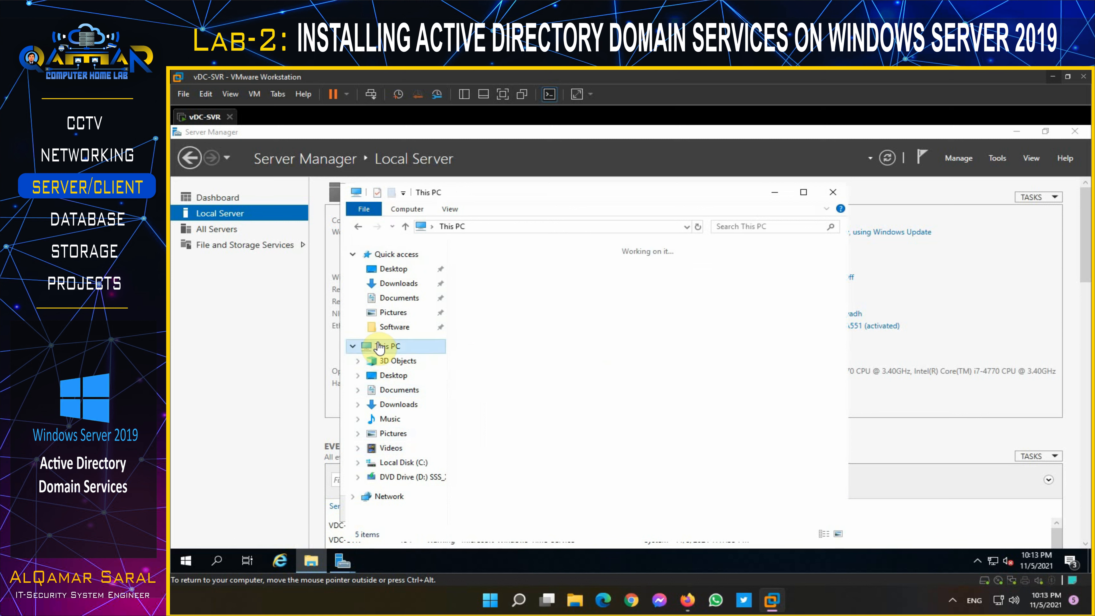
right_click(687, 430)
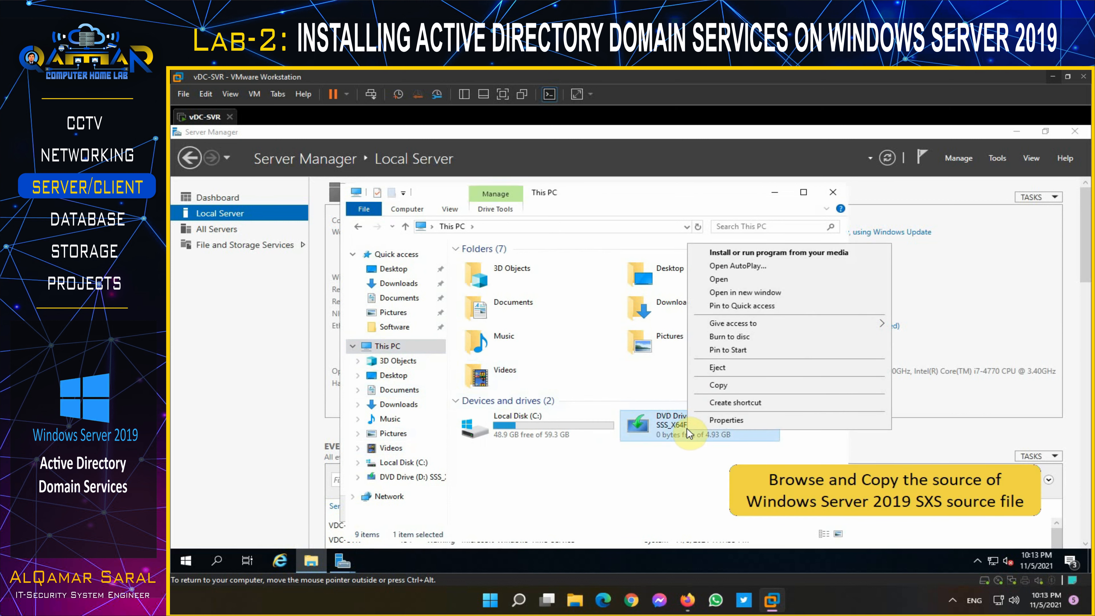
click(722, 280)
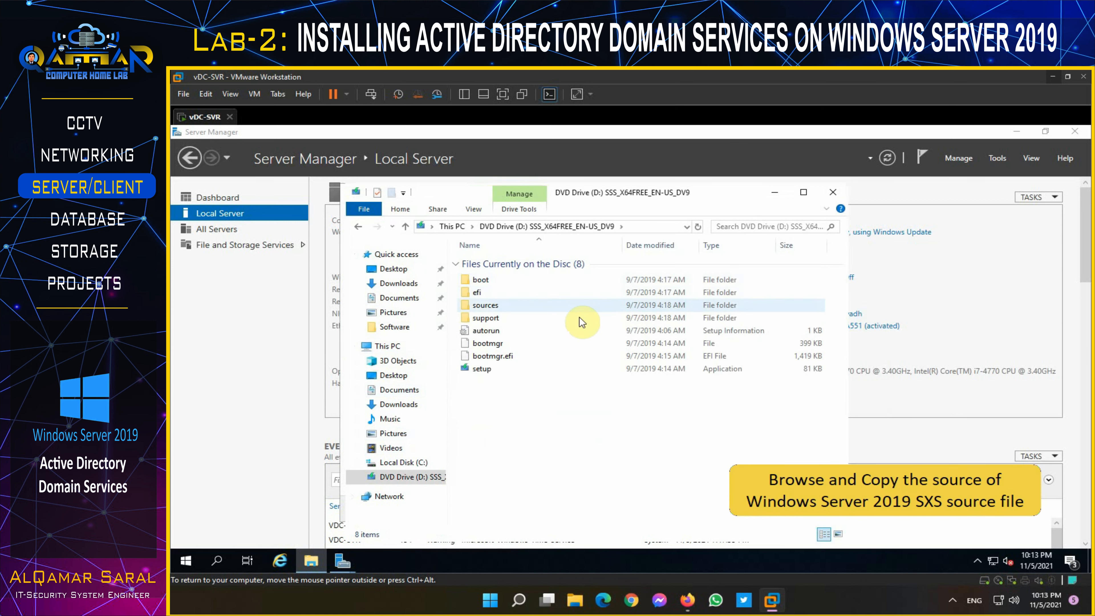
click(488, 307)
double_click(488, 306)
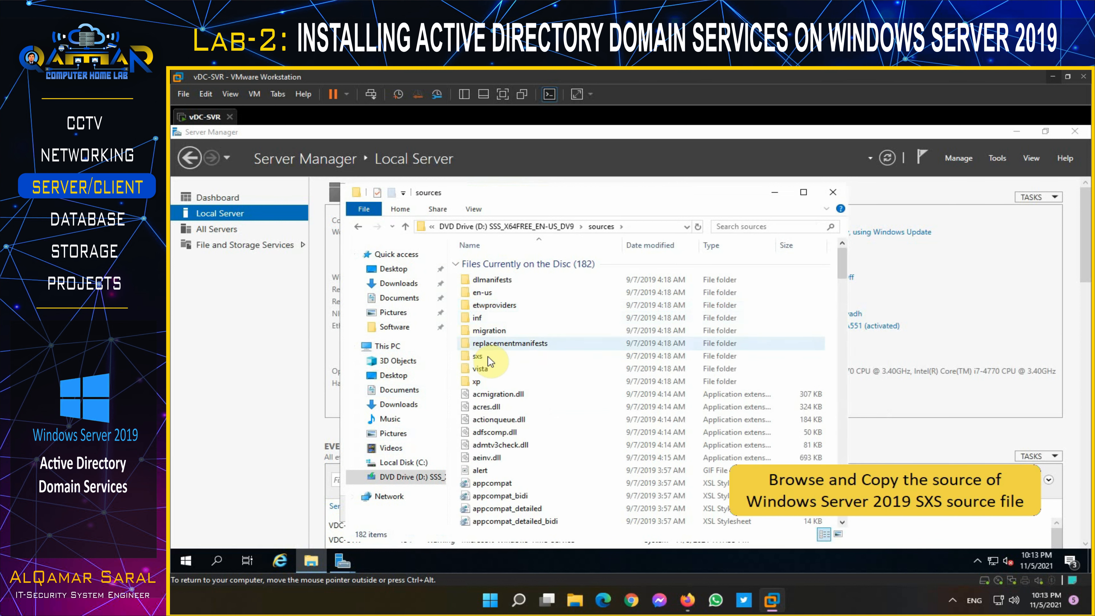
click(476, 356)
double_click(476, 356)
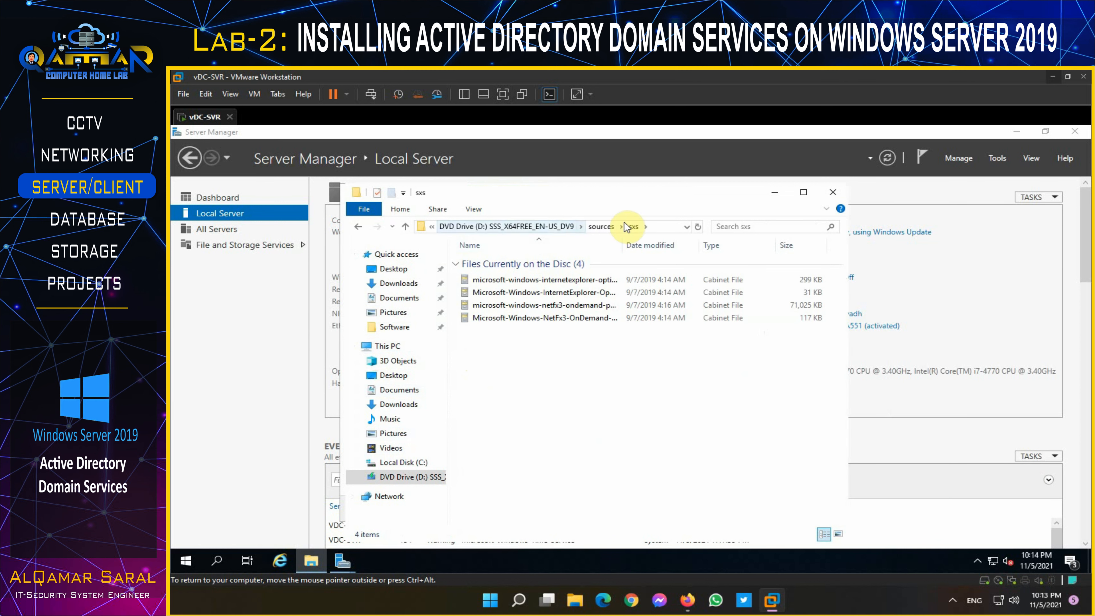
Step: Copy the D:\sources\sxs path and return to the roles and features wizard
click(651, 228)
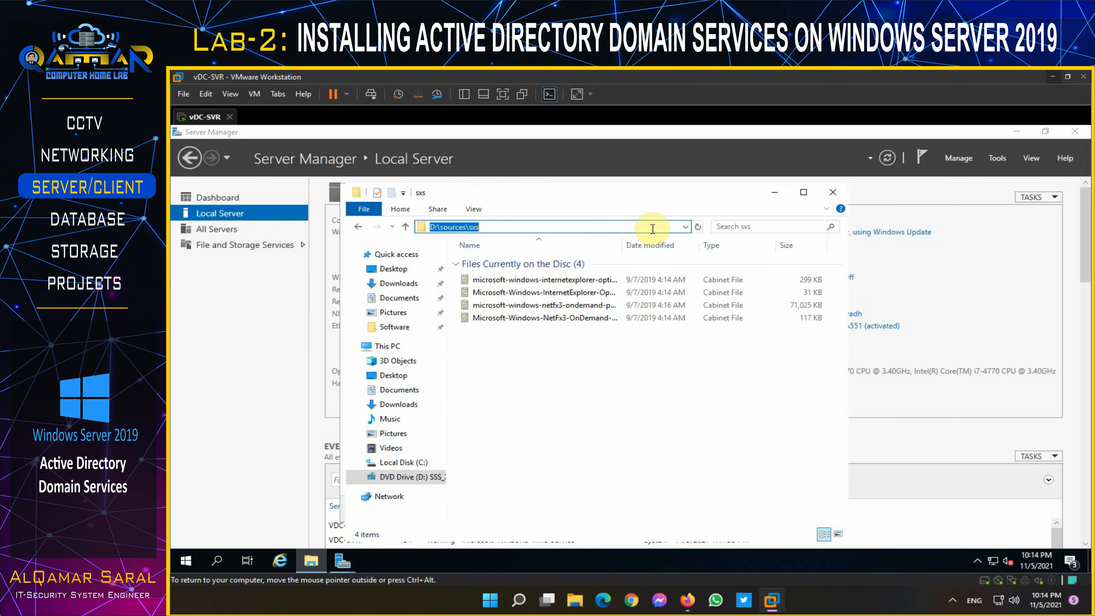
right_click(470, 226)
click(494, 269)
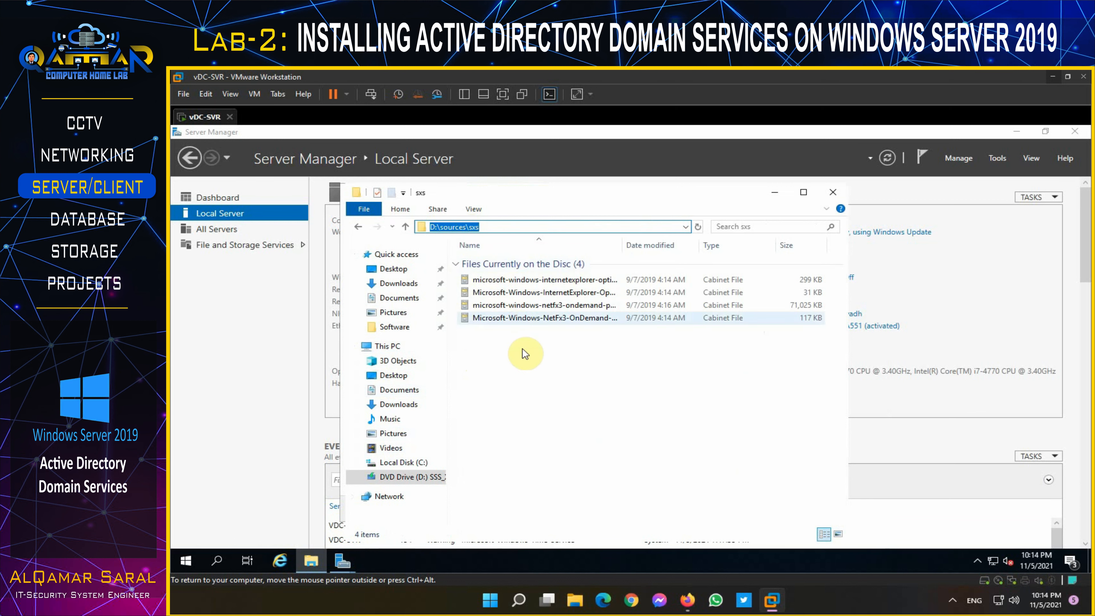
click(341, 561)
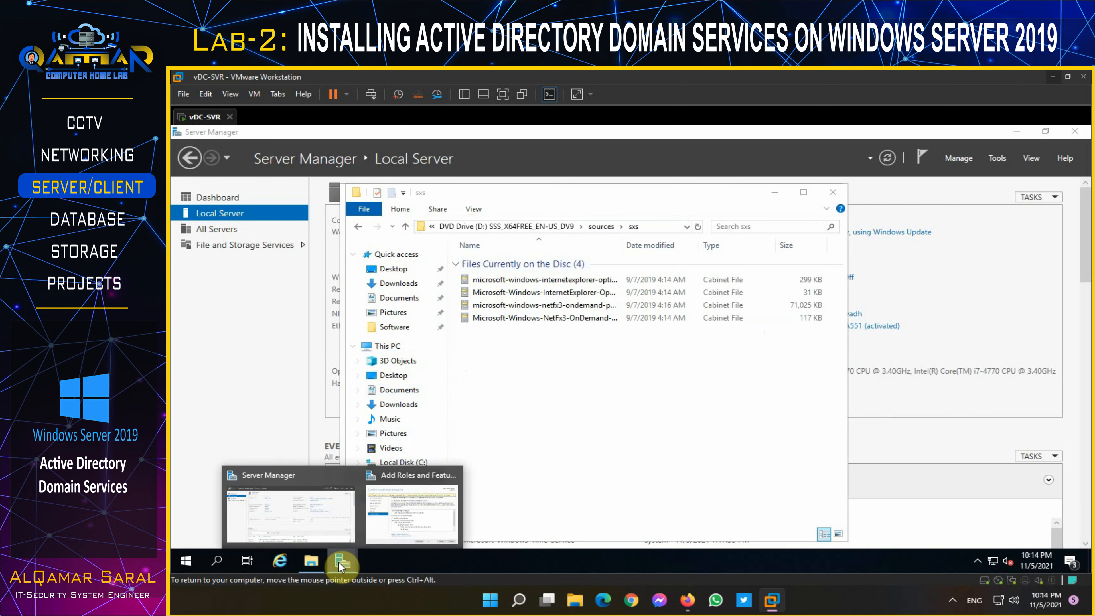
click(405, 516)
Step: Paste D:\sources\sxs as the alternate source path and install AD DS and .NET 3.5
click(534, 479)
click(350, 411)
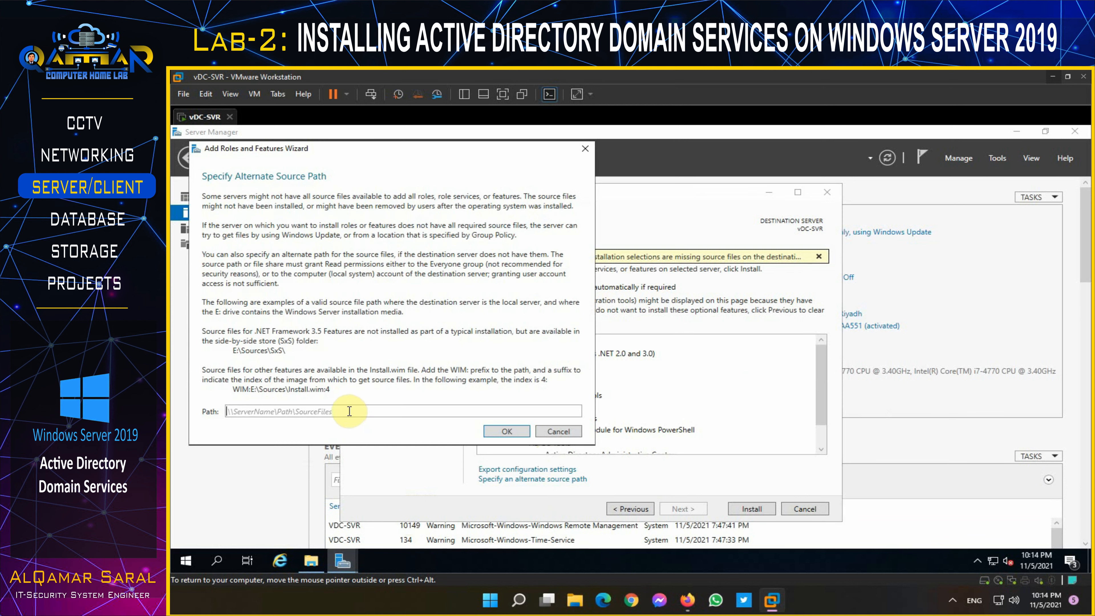
right_click(340, 411)
click(378, 444)
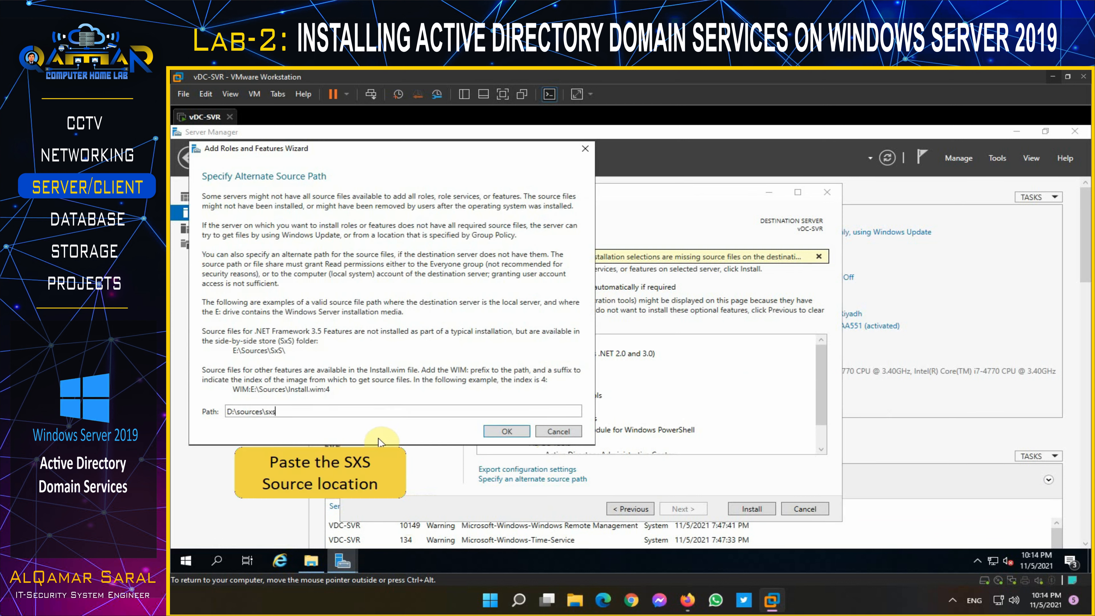
click(501, 431)
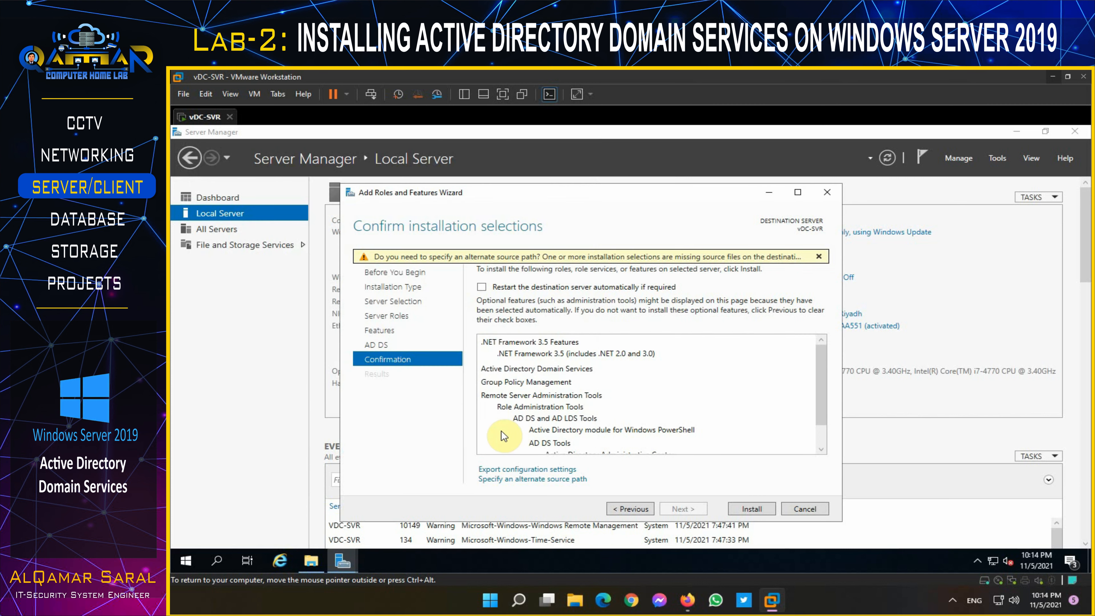
click(760, 511)
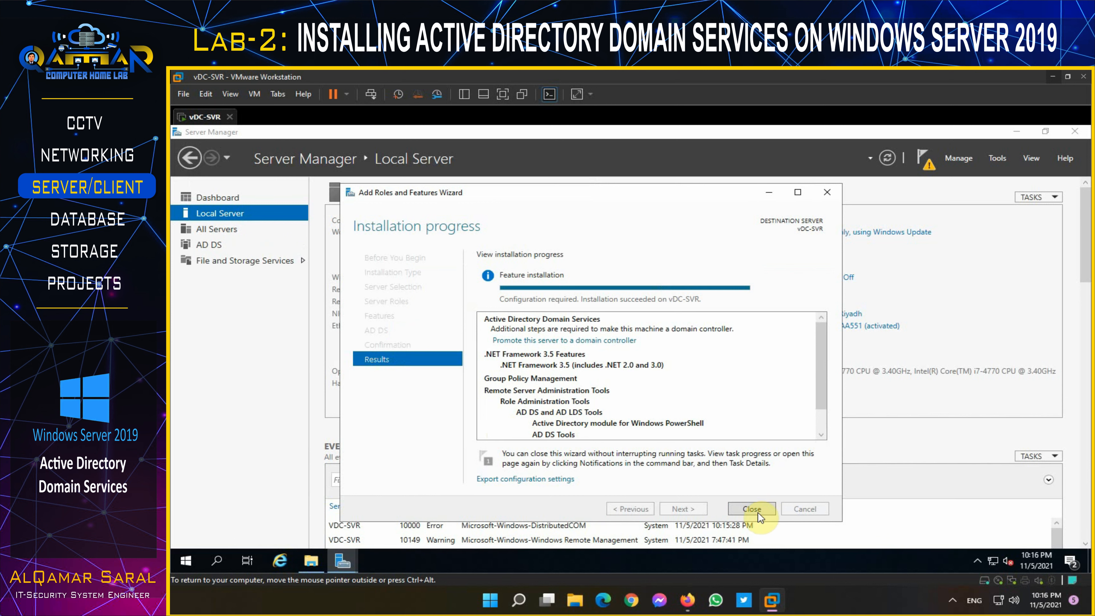
Step: Close the install wizard and sxs window, then choose 'Promote this server to a domain controller'
click(751, 509)
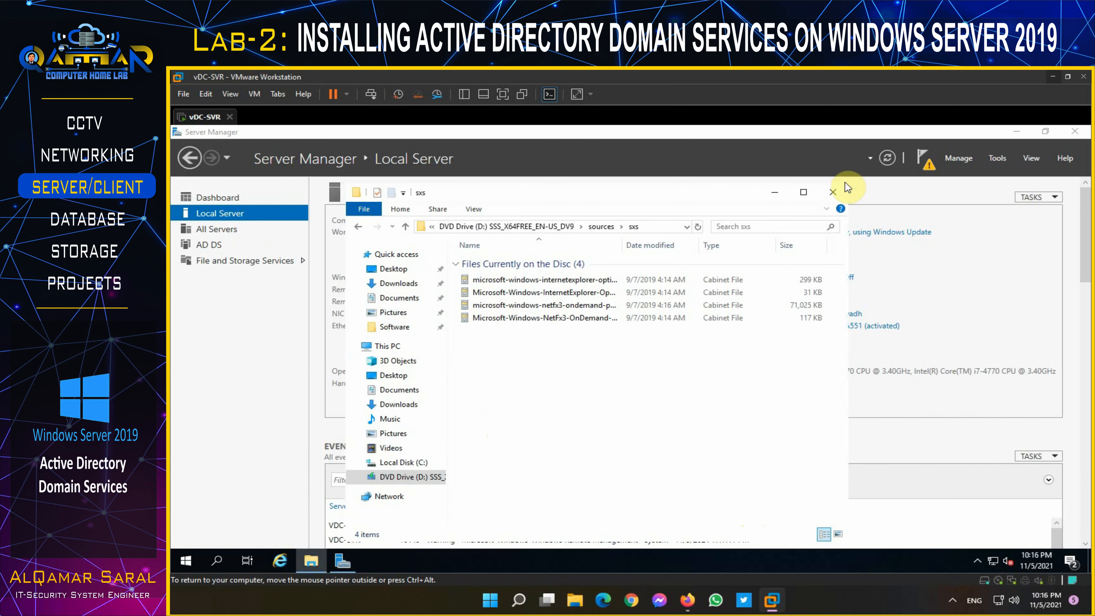
click(832, 191)
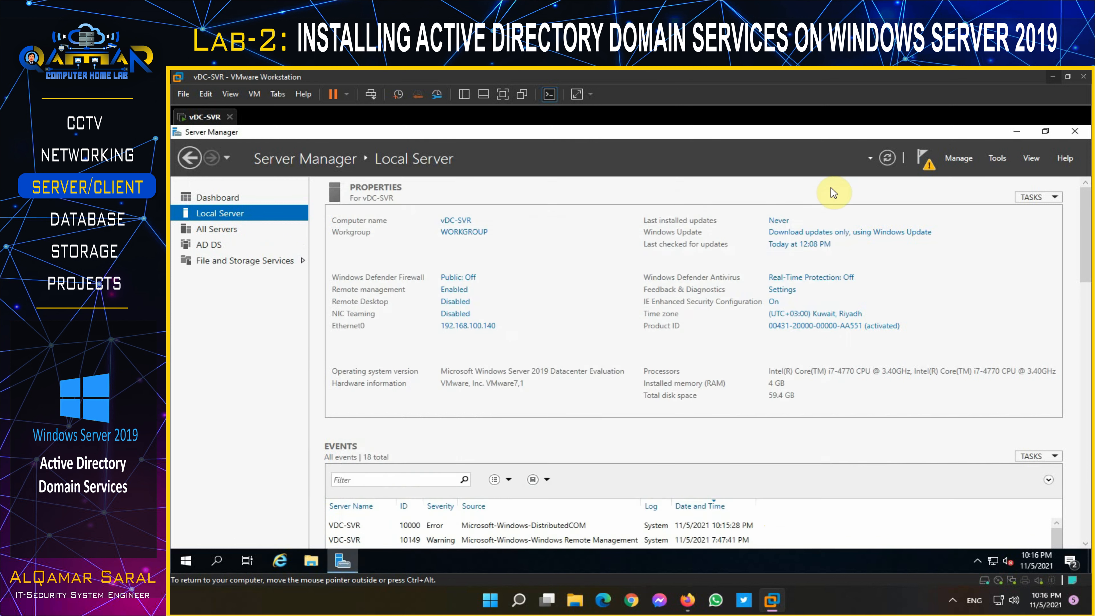
click(926, 164)
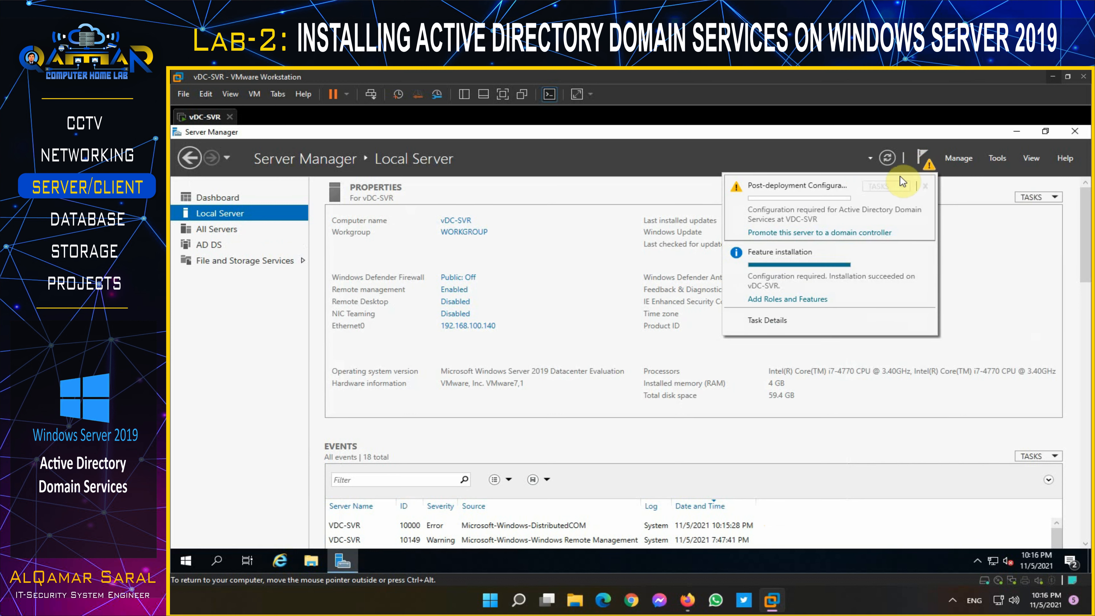
click(836, 232)
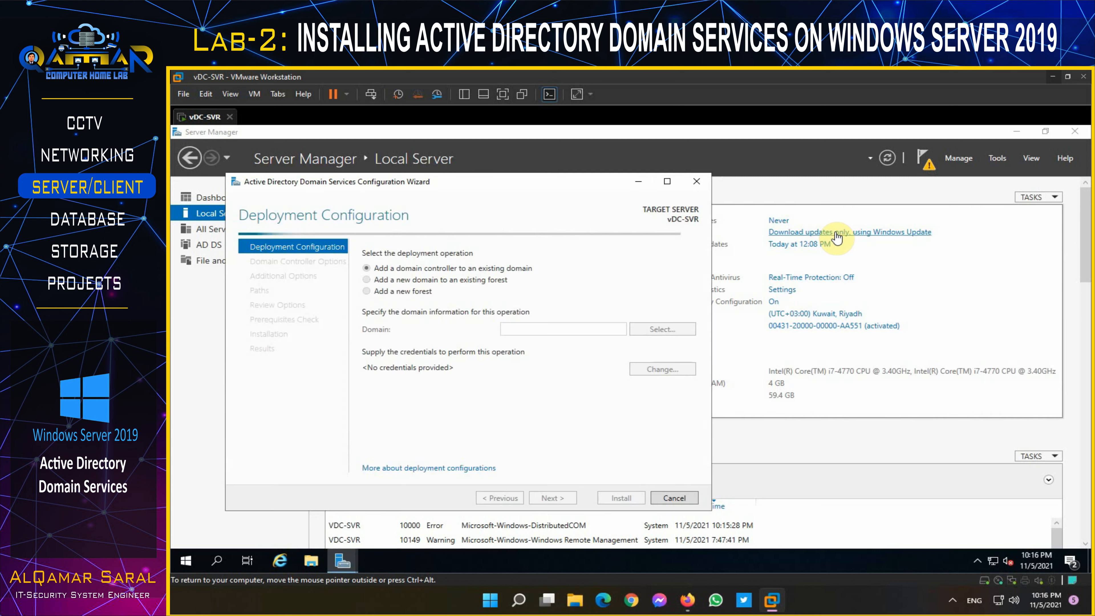
Step: Choose Add a new forest with root domain qamarhomelab.edu
click(378, 291)
click(522, 326)
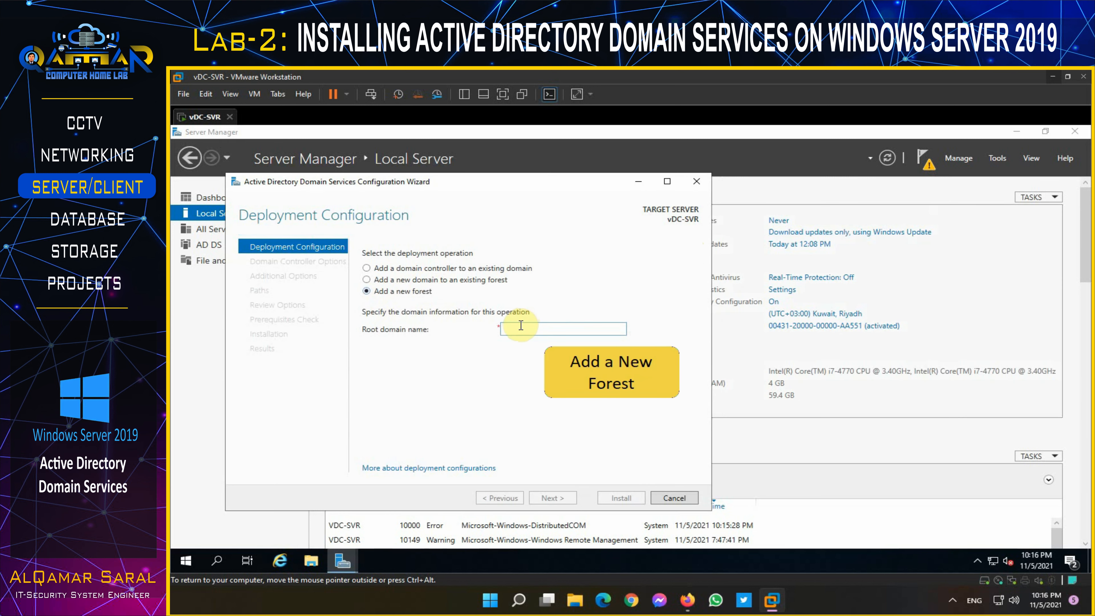
text(qamarhomelab.edu)
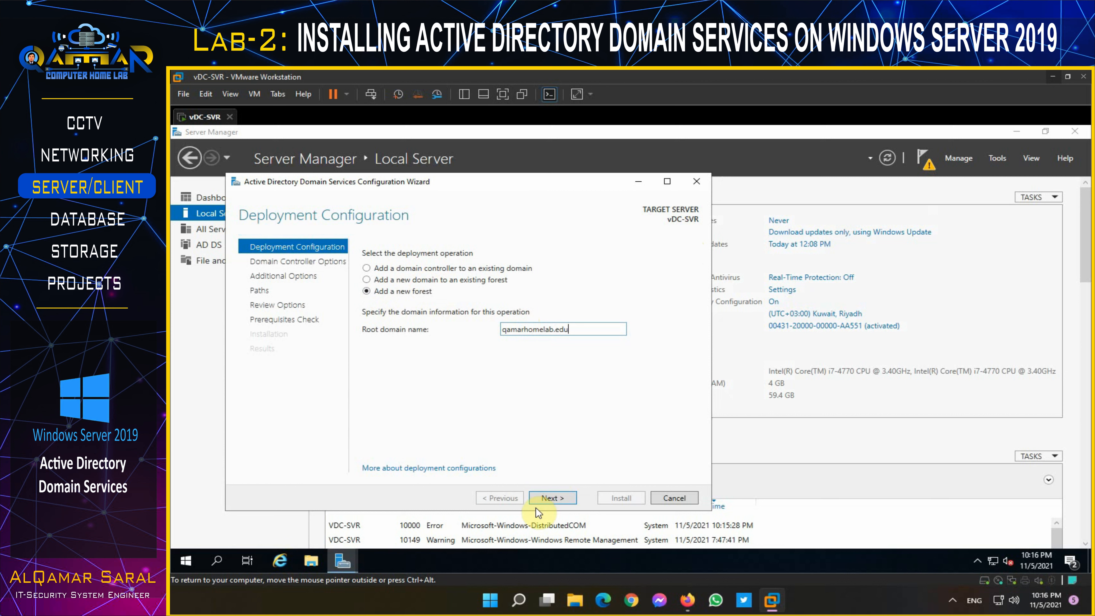
click(551, 495)
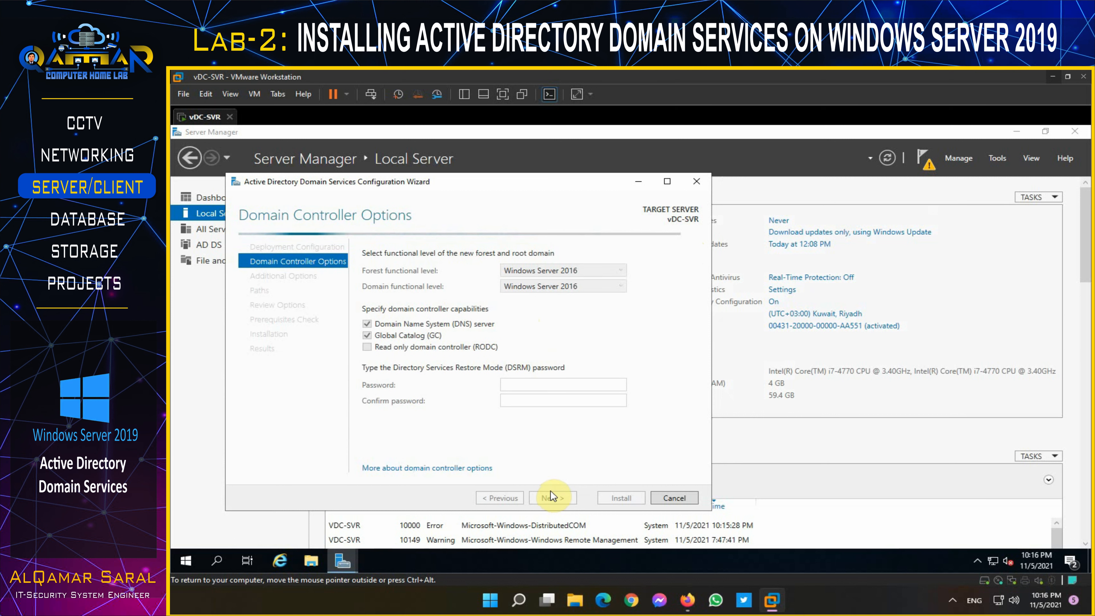
Step: Enter and confirm the Directory Services Restore Mode password, then continue to DNS Options
click(524, 385)
text(P@ss)
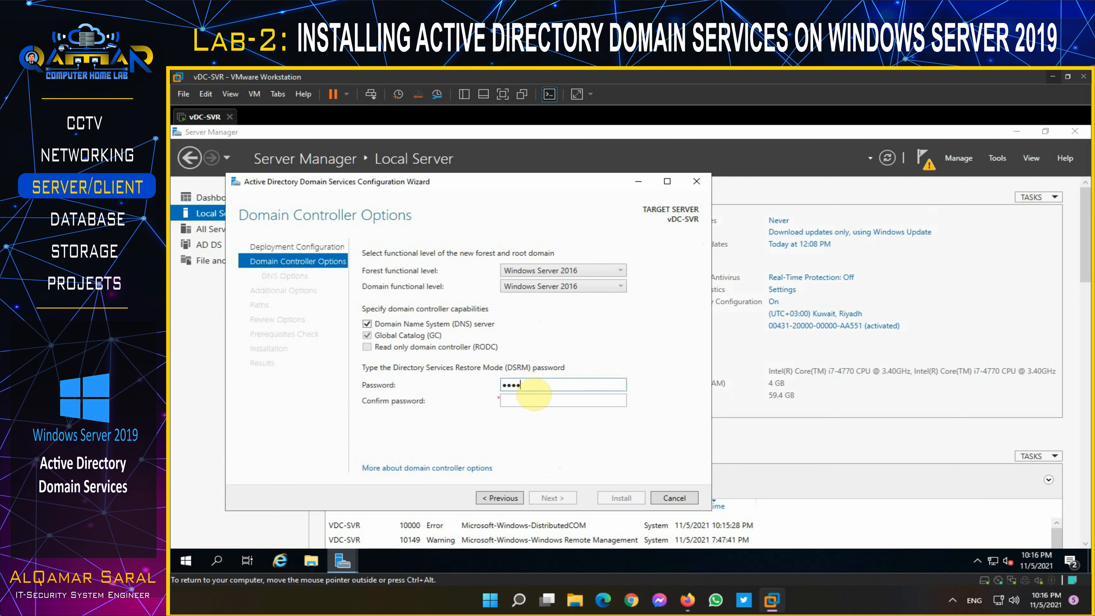
text(w0rd12)
key(Tab)
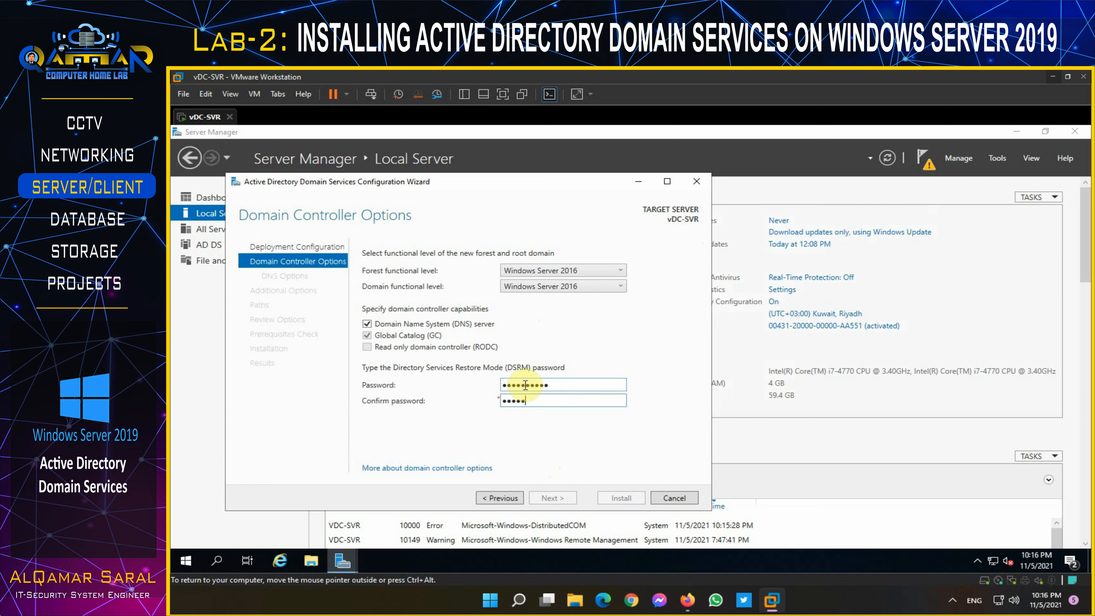
text(P@ssw0rd12)
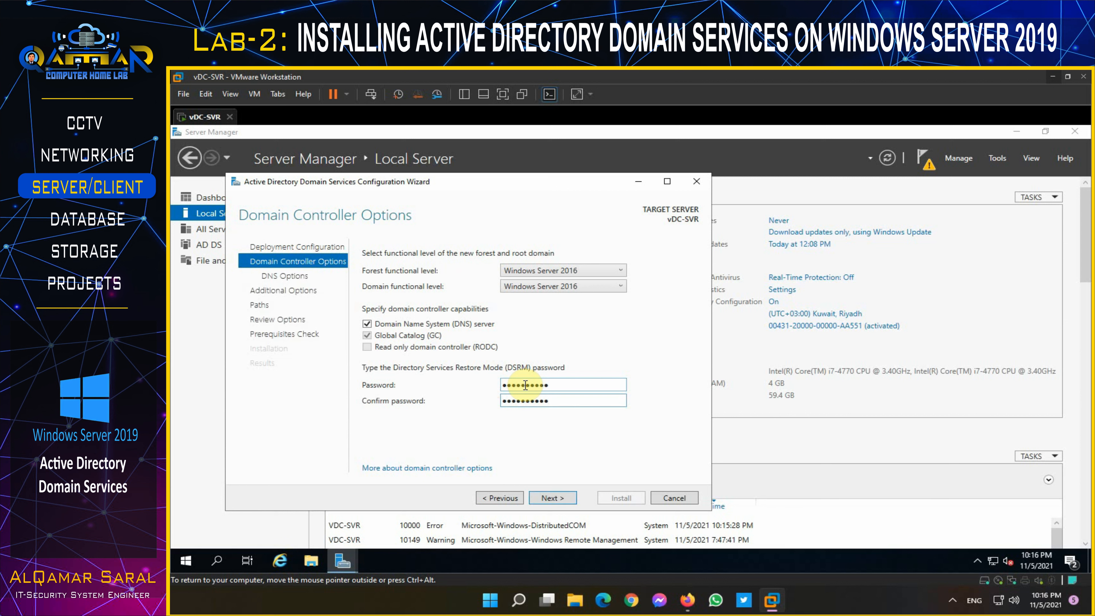
click(560, 497)
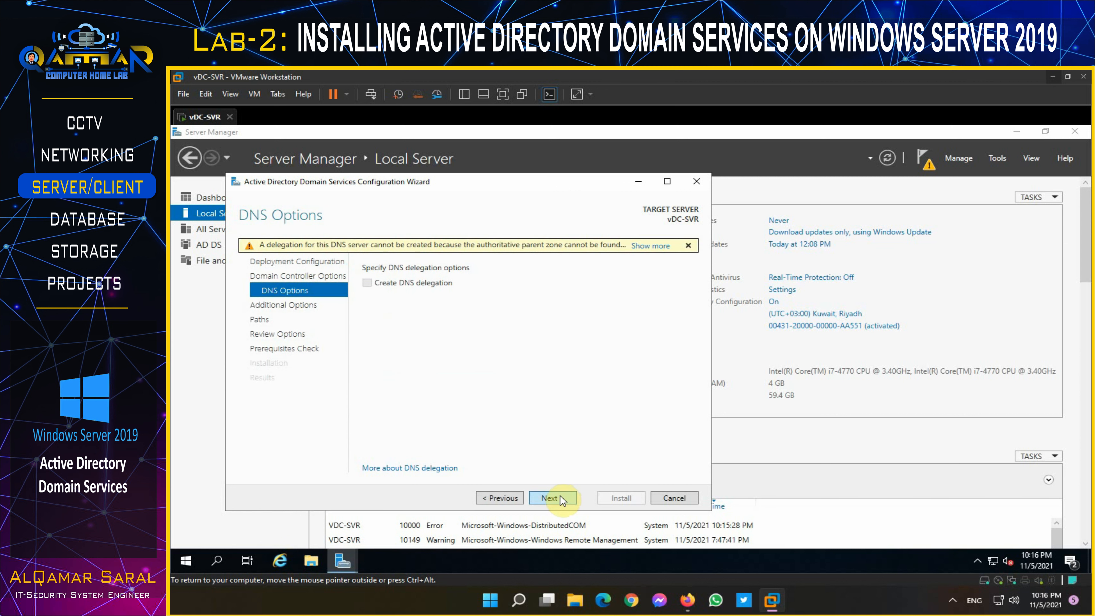
Step: Accept default DNS options, NetBIOS name QAMARHOMELAB and C:\Windows NTDS/SYSVOL paths, through Prerequisites Check
click(560, 496)
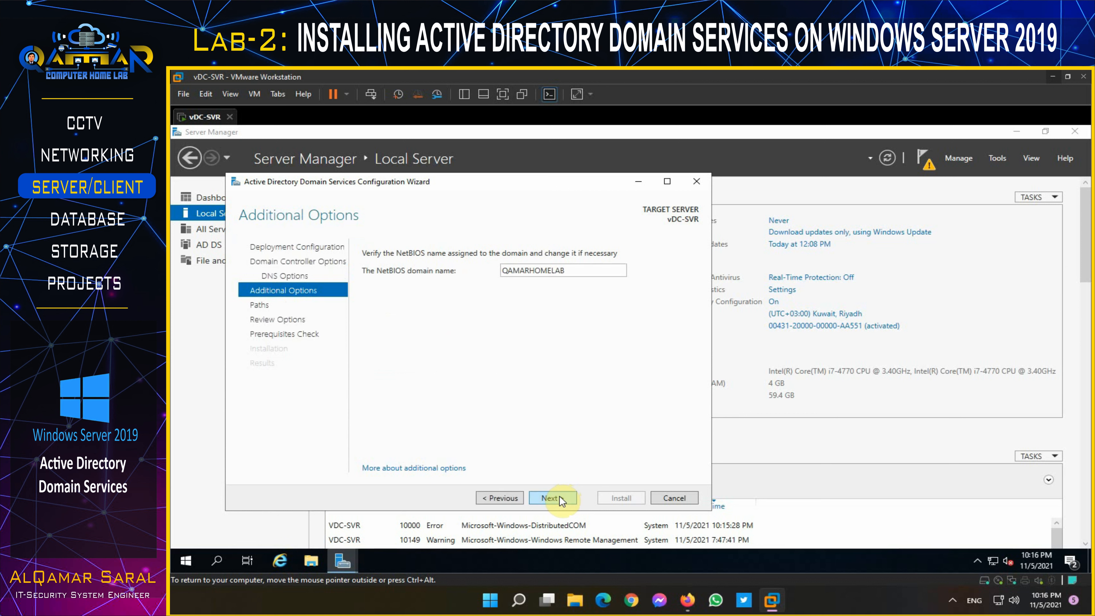
click(559, 497)
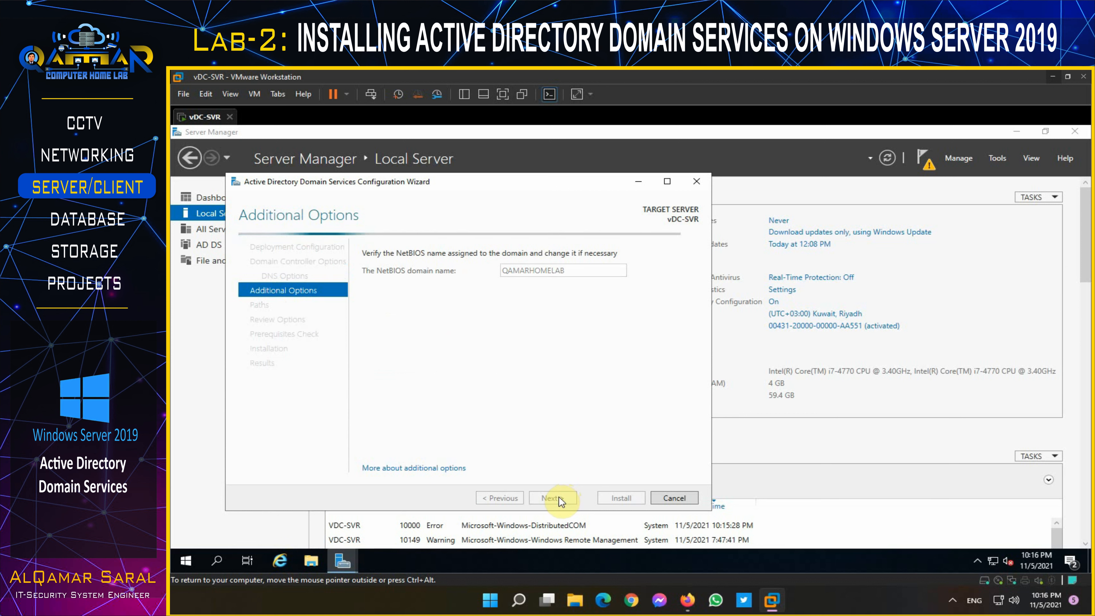
click(553, 499)
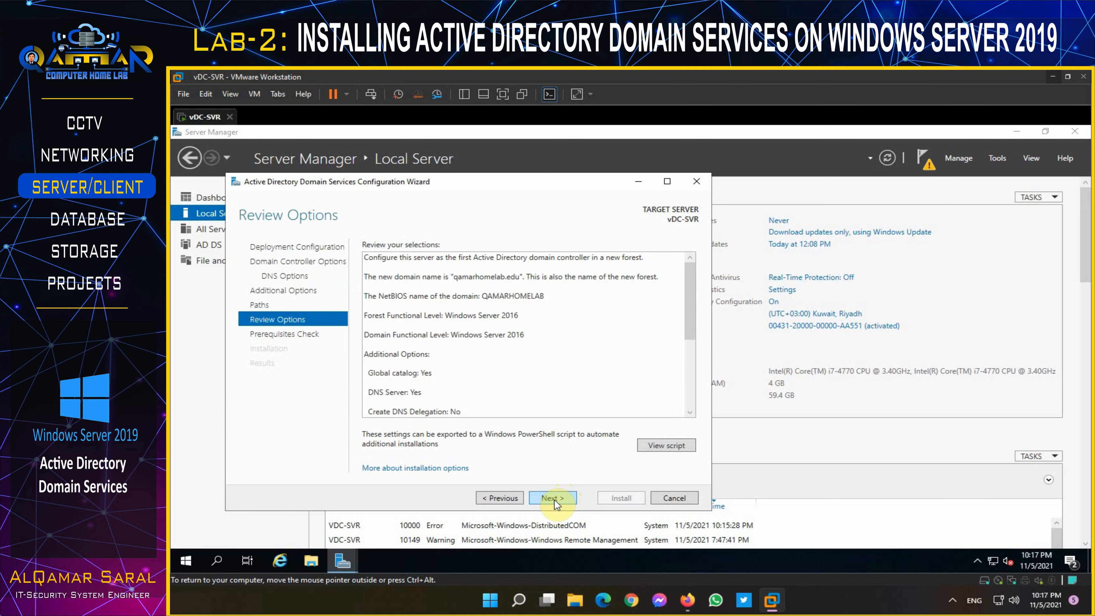
click(553, 498)
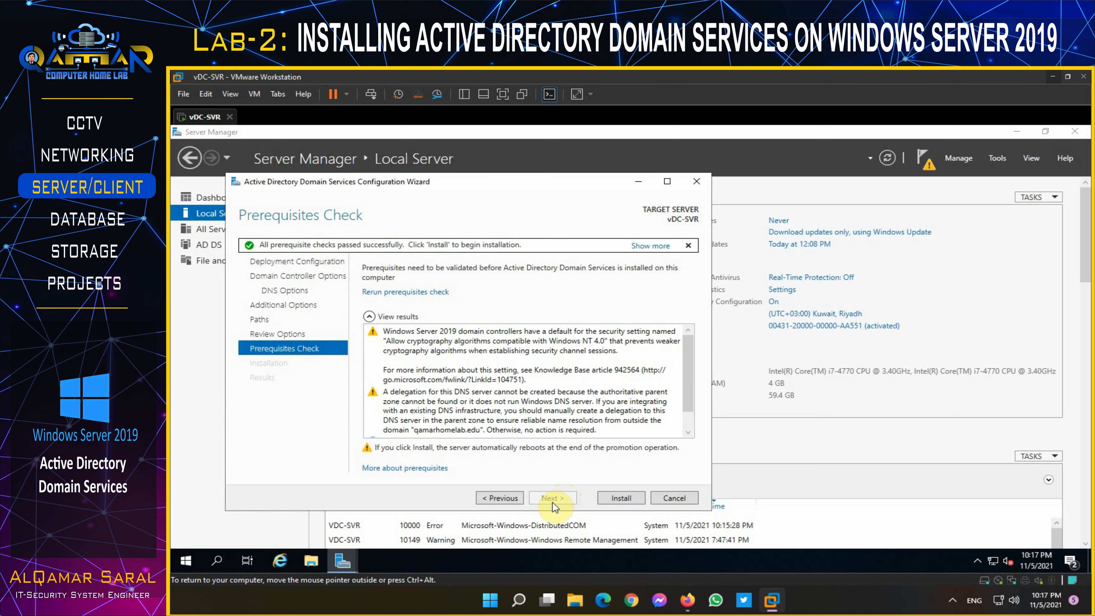
Step: Install AD DS to make the server a domain controller and dismiss the sign-out notice
click(608, 502)
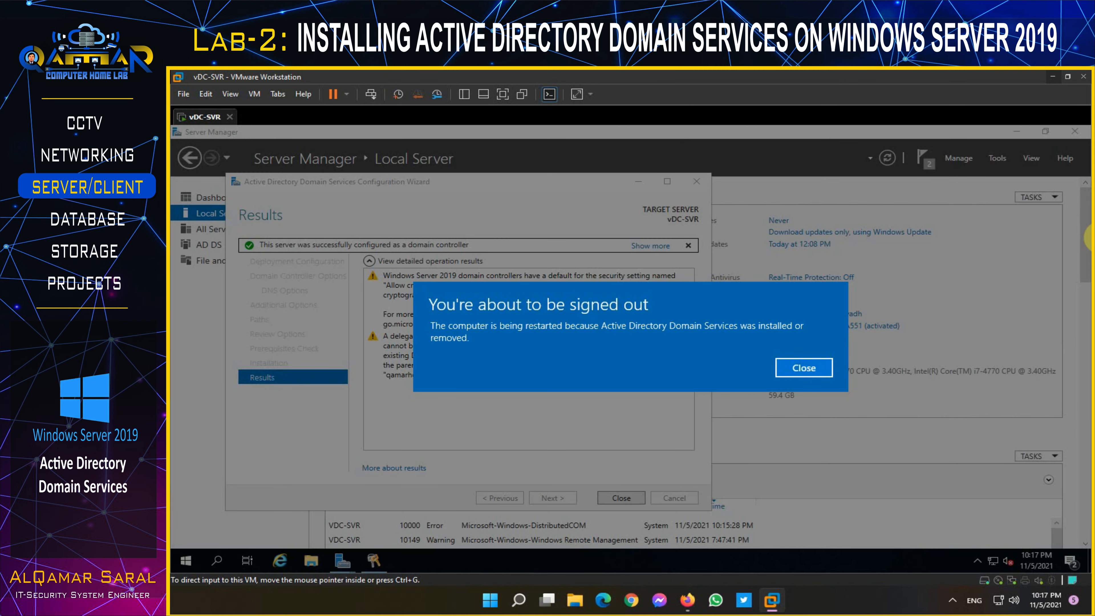
click(797, 367)
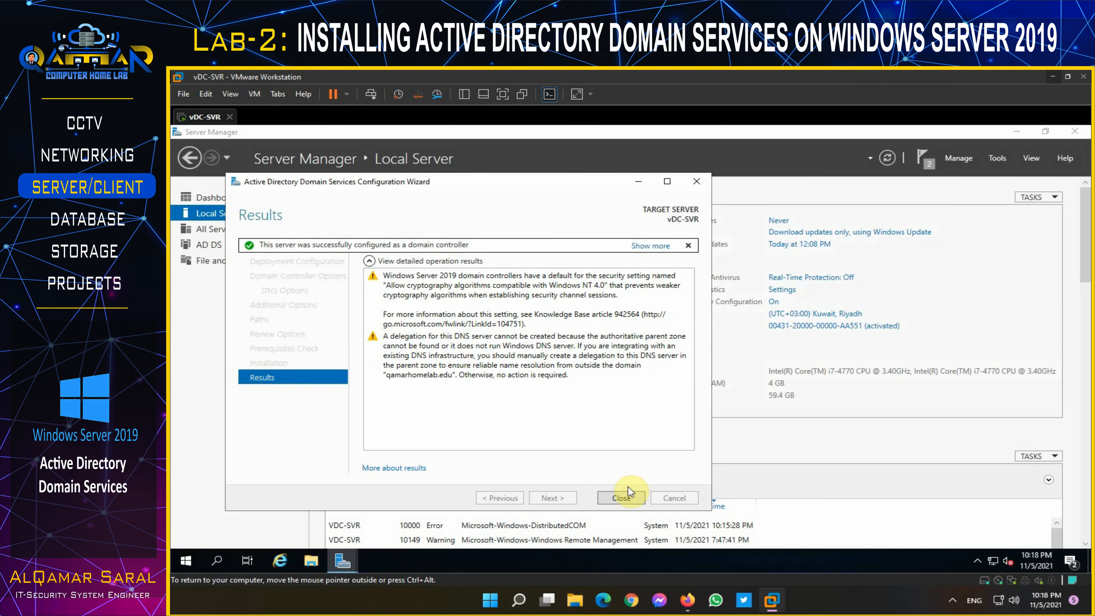
Step: Close the completed AD DS wizard and let vDC-SVR reboot to its lock screen
click(620, 497)
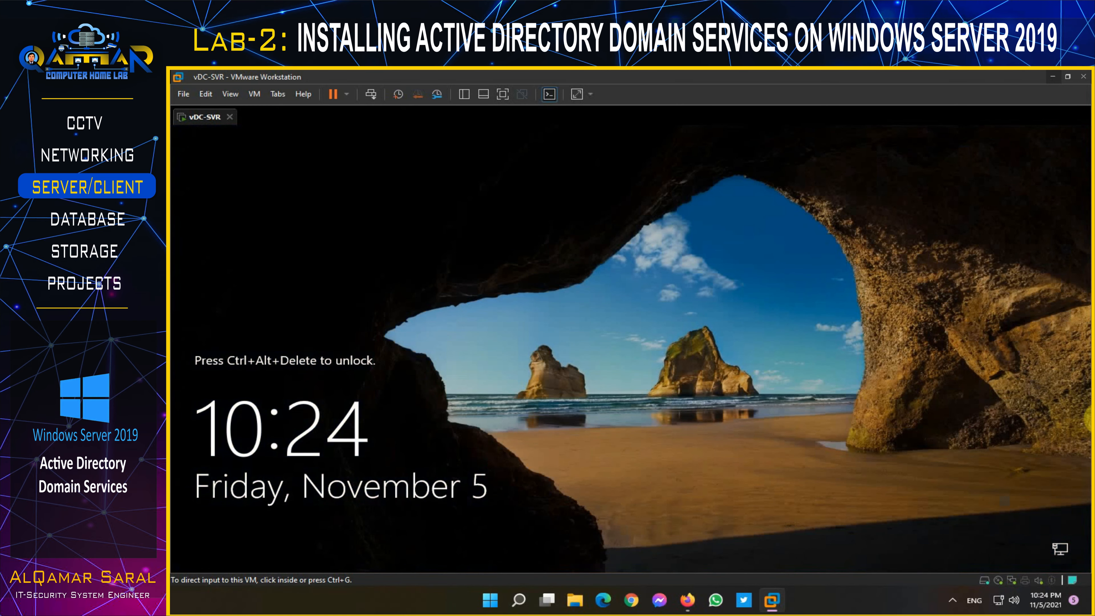
Step: Sign in to the VM as QAMARHOMELAB\Administrator using Ctrl+Alt+Del and the administrator password
click(372, 97)
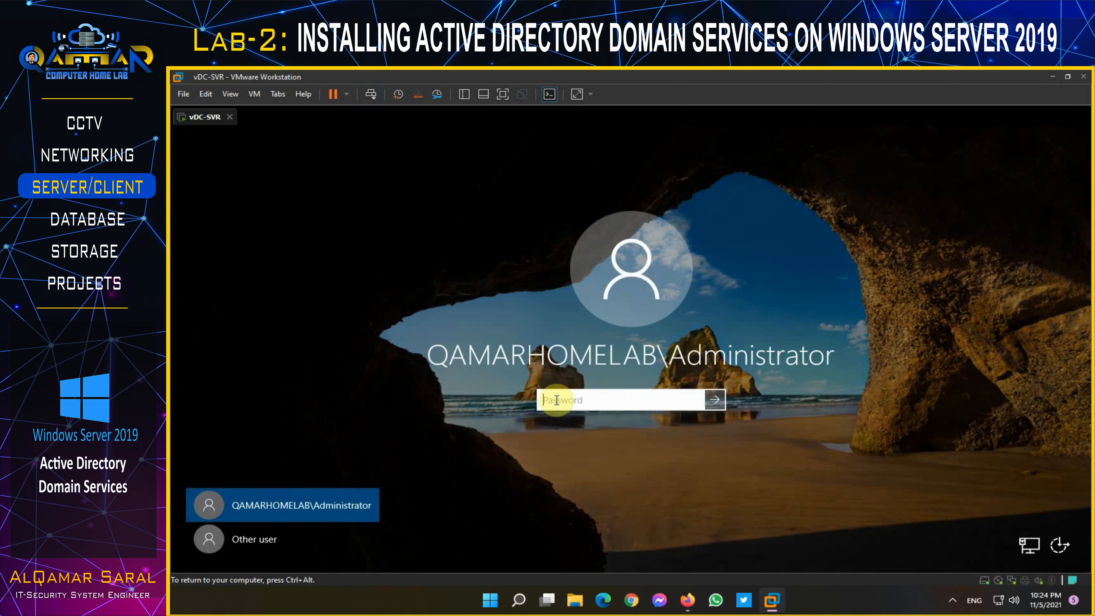
text(••••••••••)
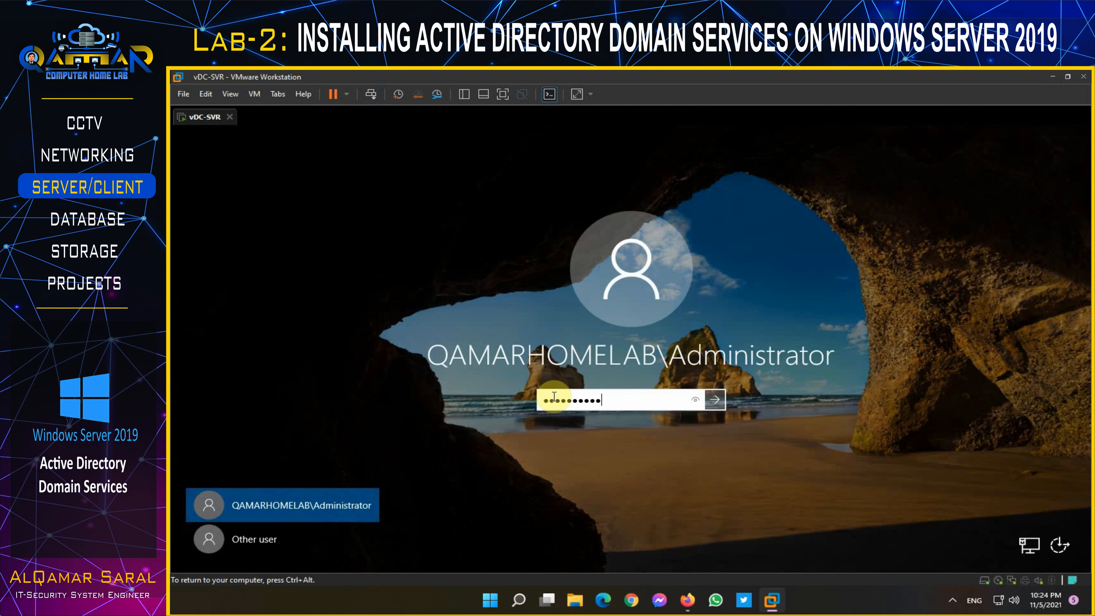
key(Return)
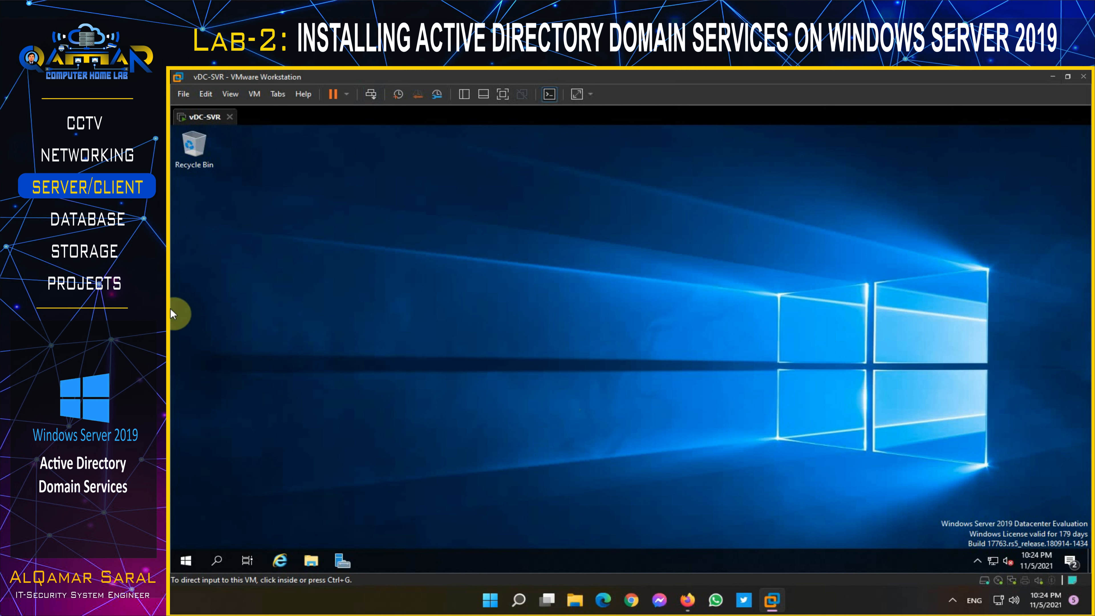
Step: Open Server Manager's Local Server page to confirm vDC-SVR is a member of qamarhomelab.edu
click(340, 561)
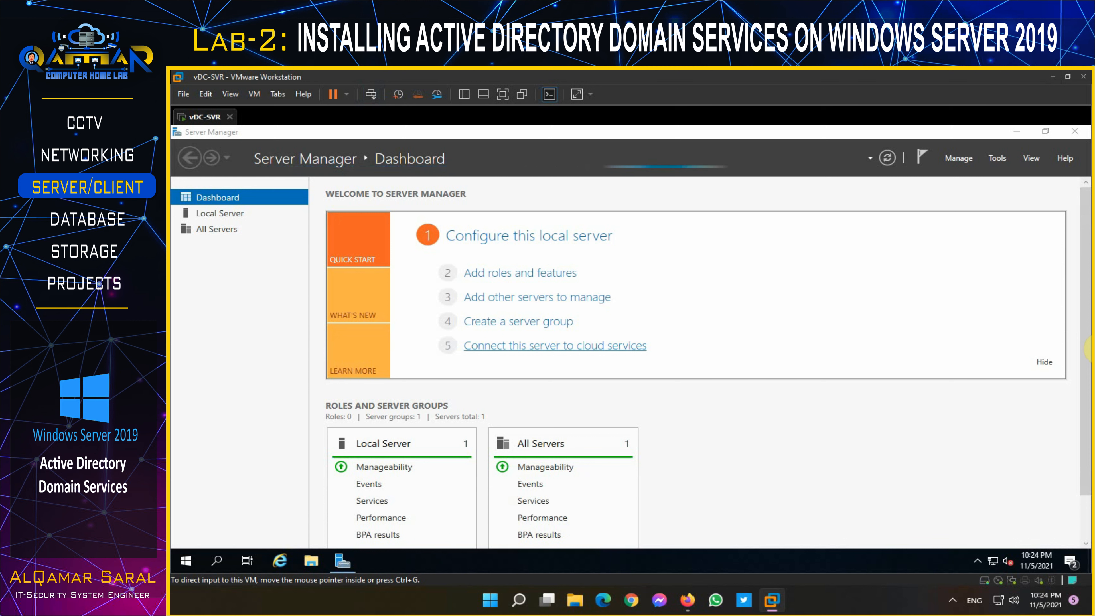
click(234, 213)
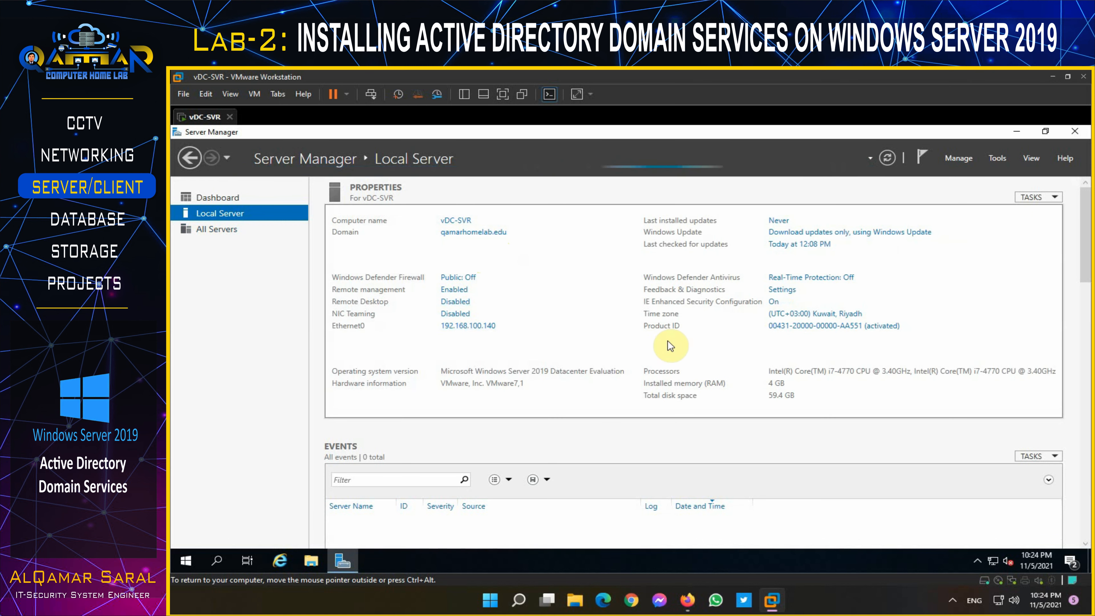
click(997, 156)
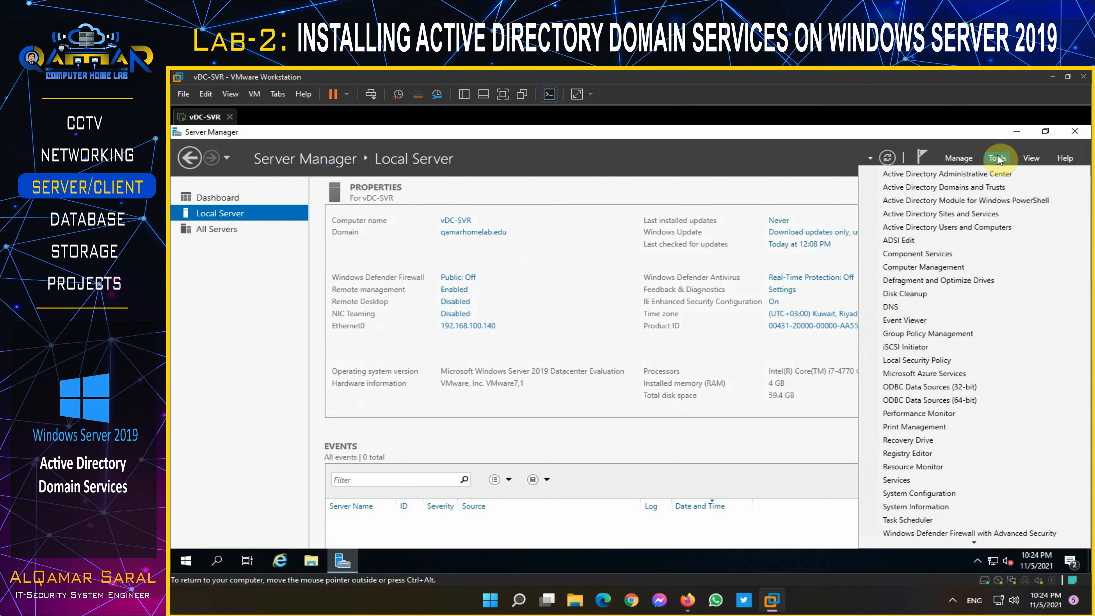
Step: Check that VDC-SVR appears under qamarhomelab.edu's Domain Controllers in Active Directory Users and Computers, then minimize the console
click(979, 228)
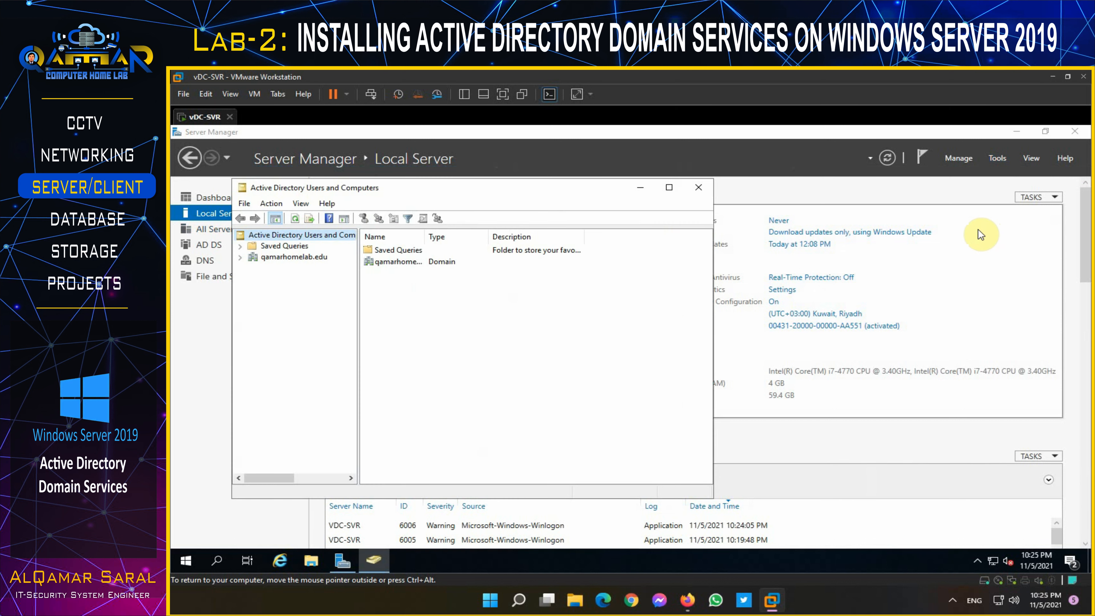
click(669, 187)
click(178, 199)
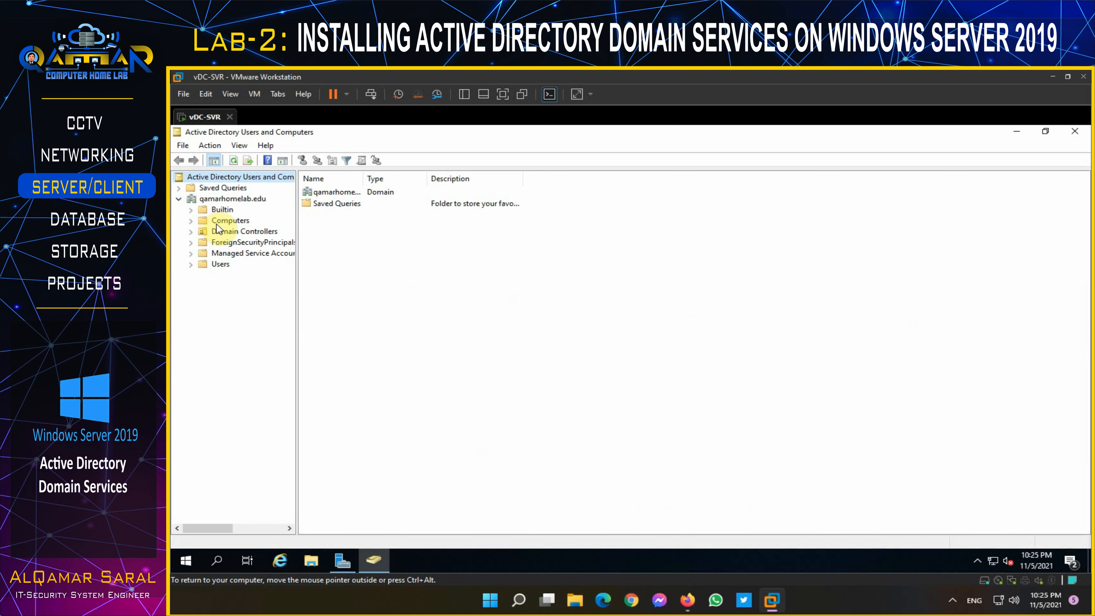
click(227, 233)
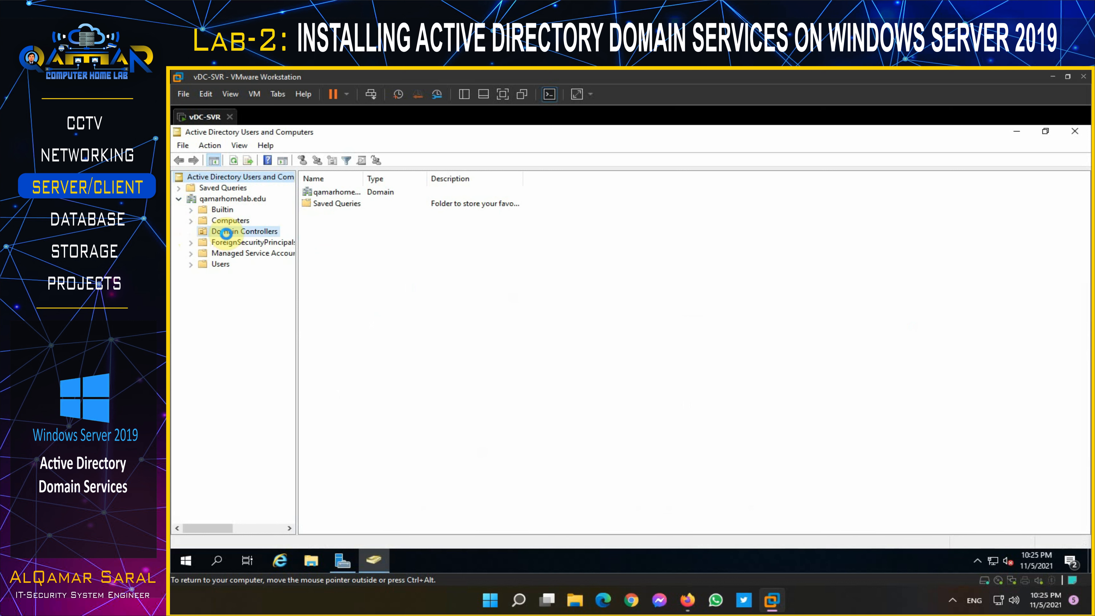
click(324, 191)
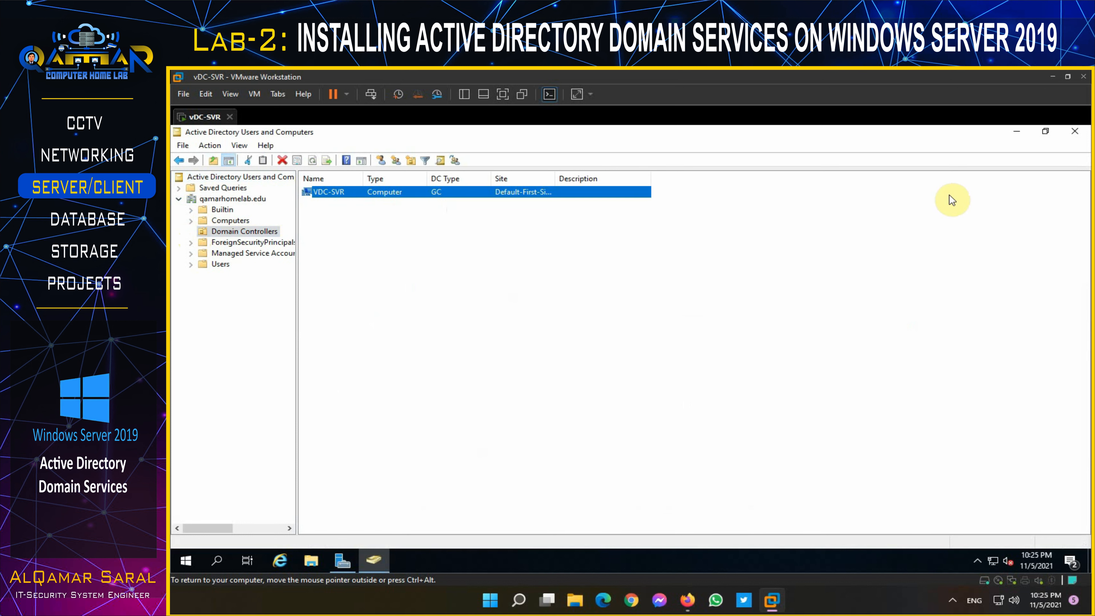
click(1016, 132)
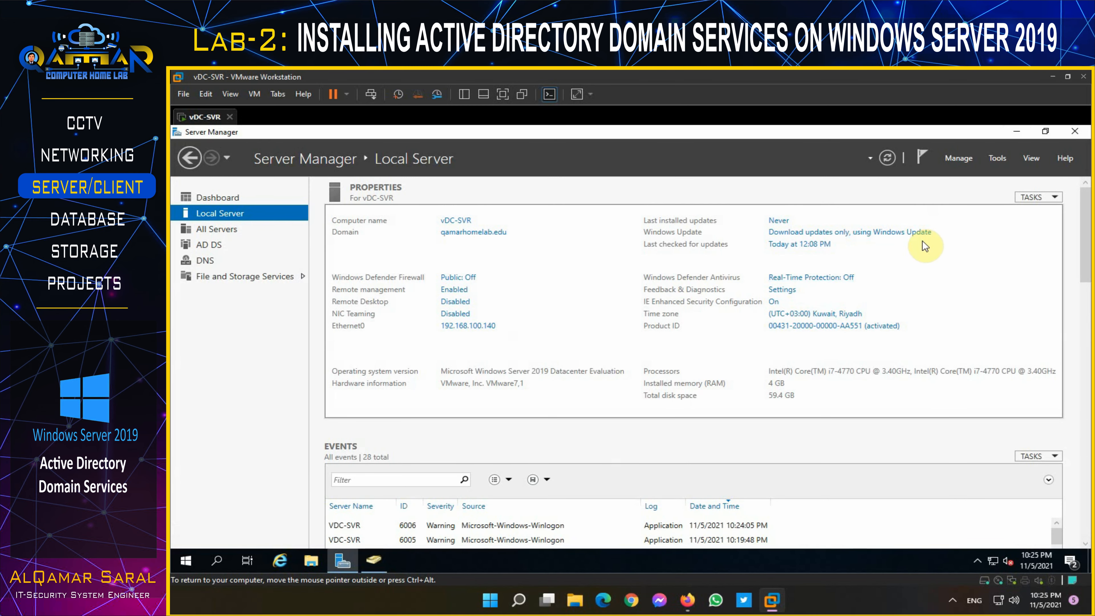
Step: Minimize Server Manager to show the vDC-SVR server desktop
click(1015, 133)
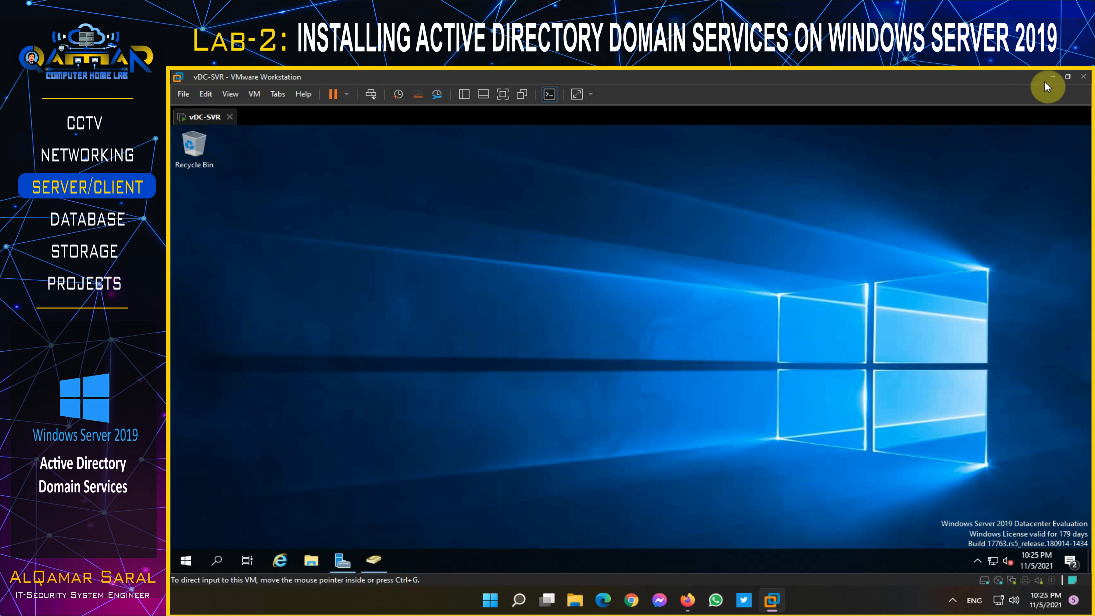
Step: Minimize the VMware Workstation window to reveal the host desktop
click(1051, 76)
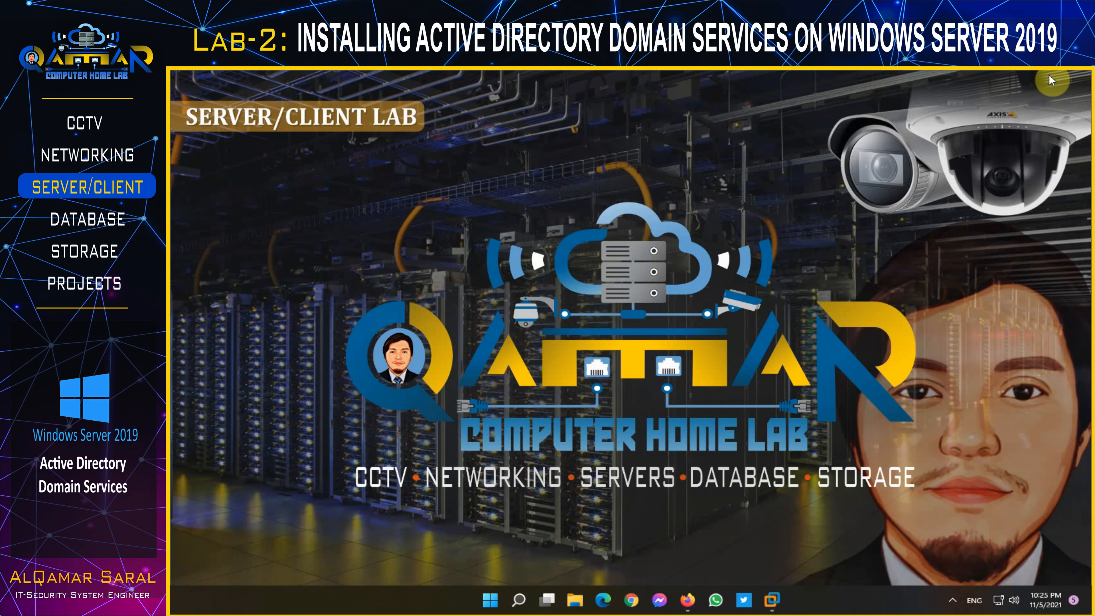